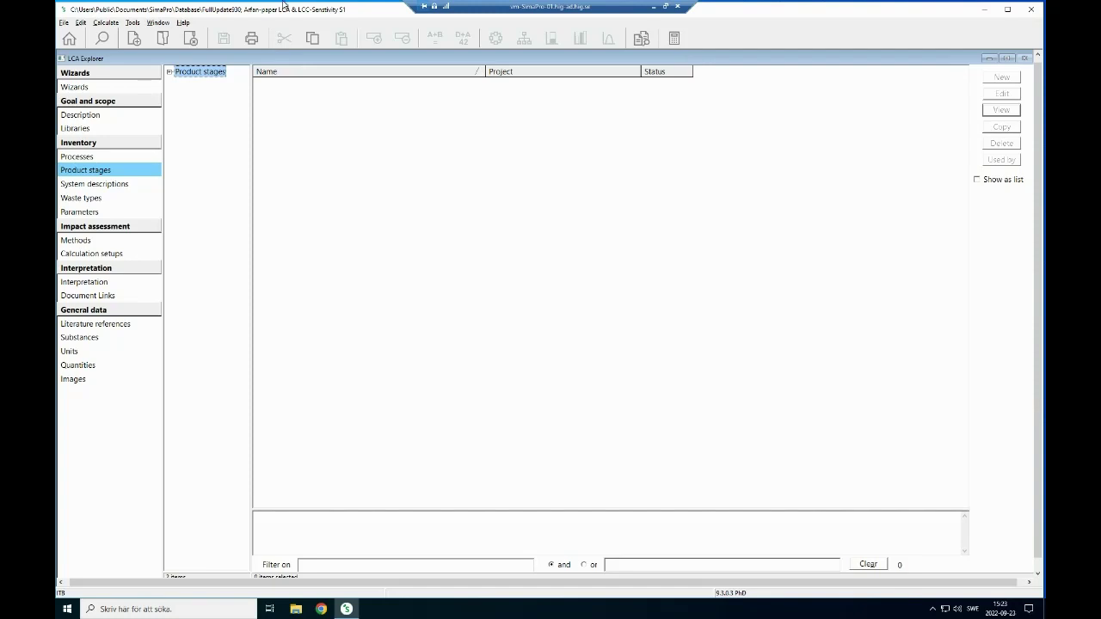
Step: Expand Product stages > Assembly > Others and start a new assembly
left_click(83, 171)
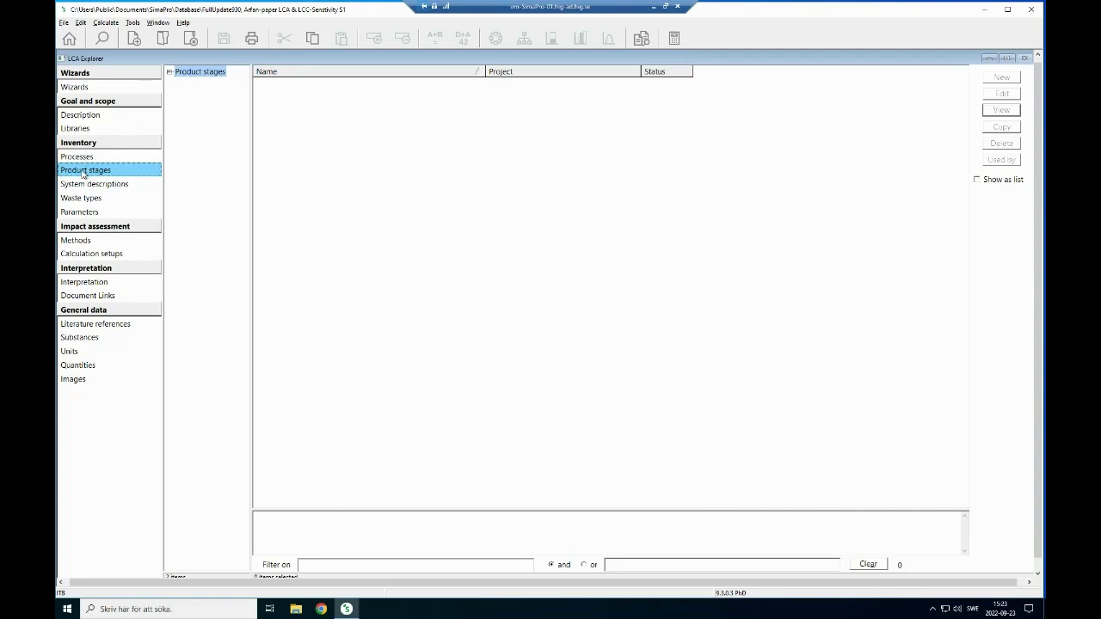
left_click(183, 76)
left_click(171, 72)
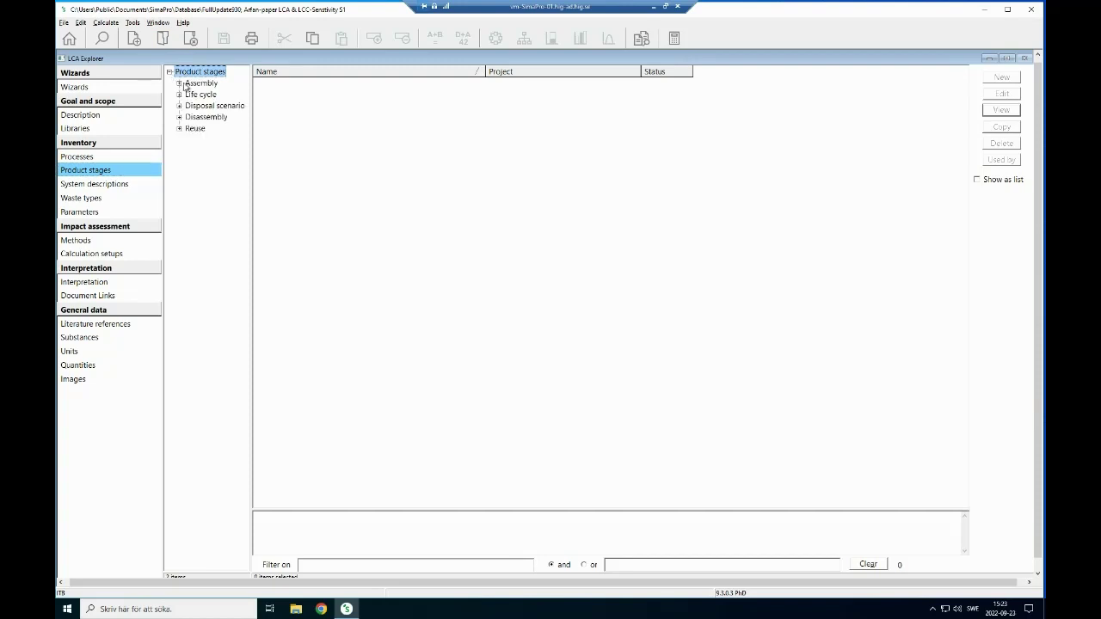
left_click(179, 83)
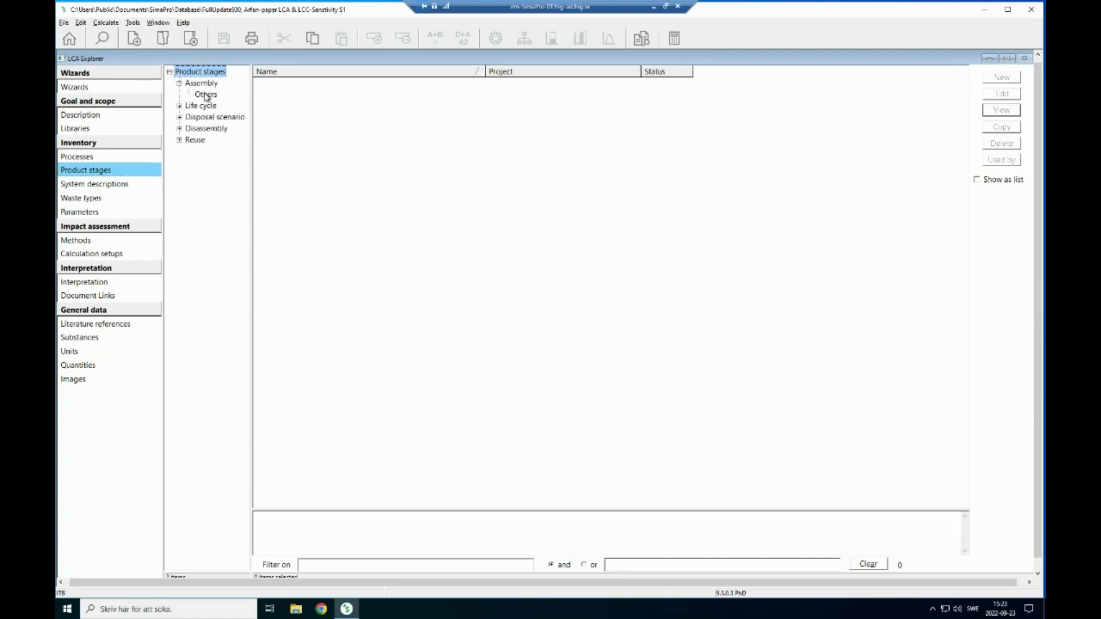
left_click(206, 94)
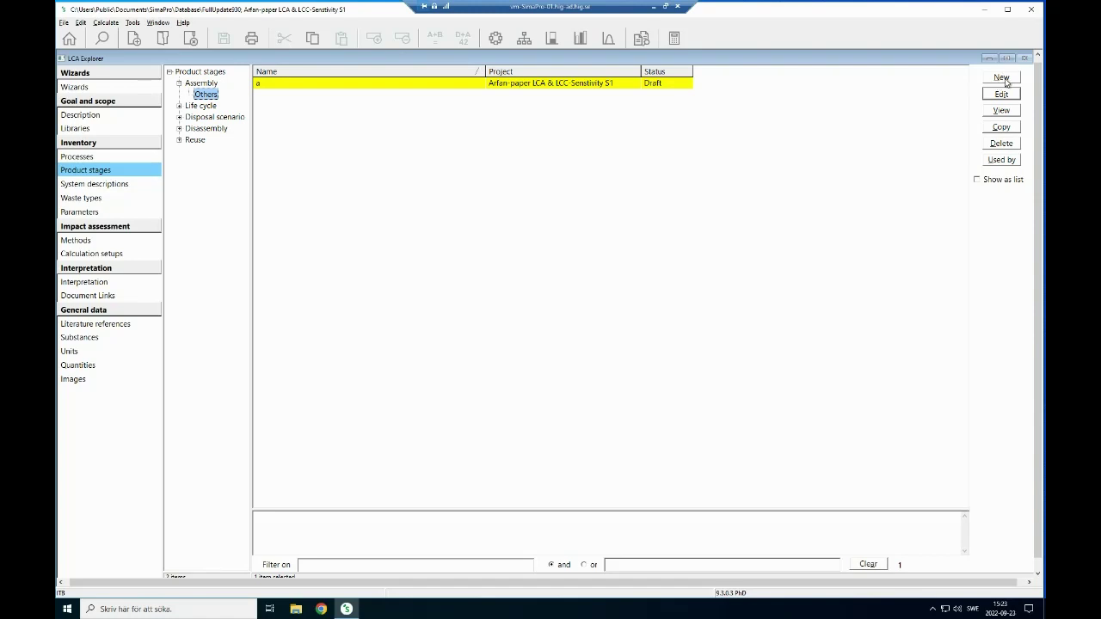
left_click(1002, 78)
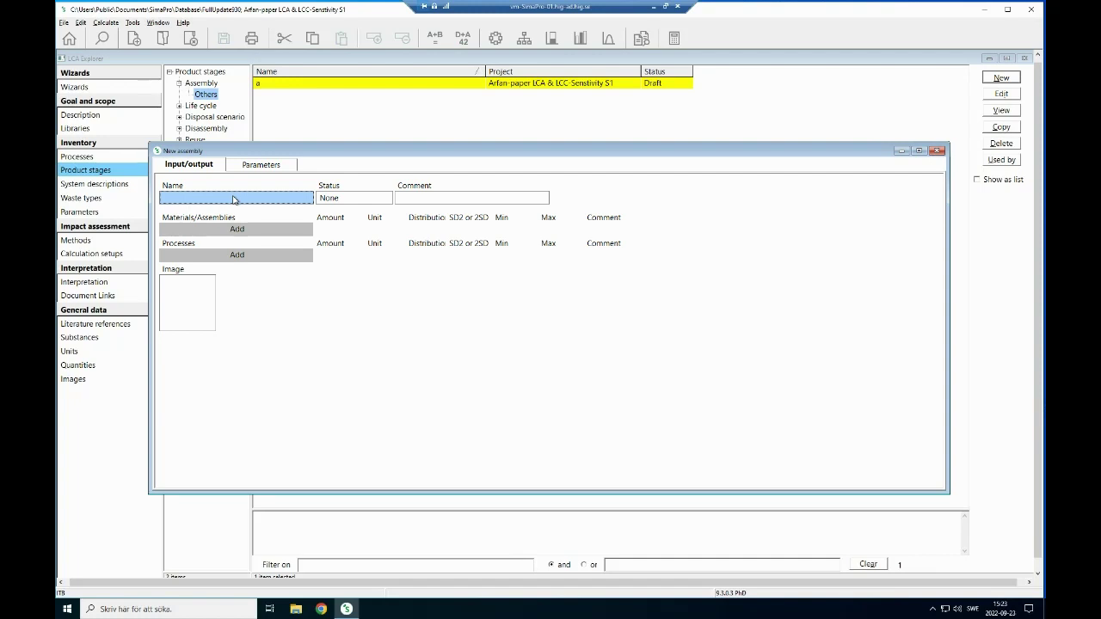
Step: Name the assembly 'Plastic Foodbox', set its status to Temporary, and add a material row
type("Plastic ")
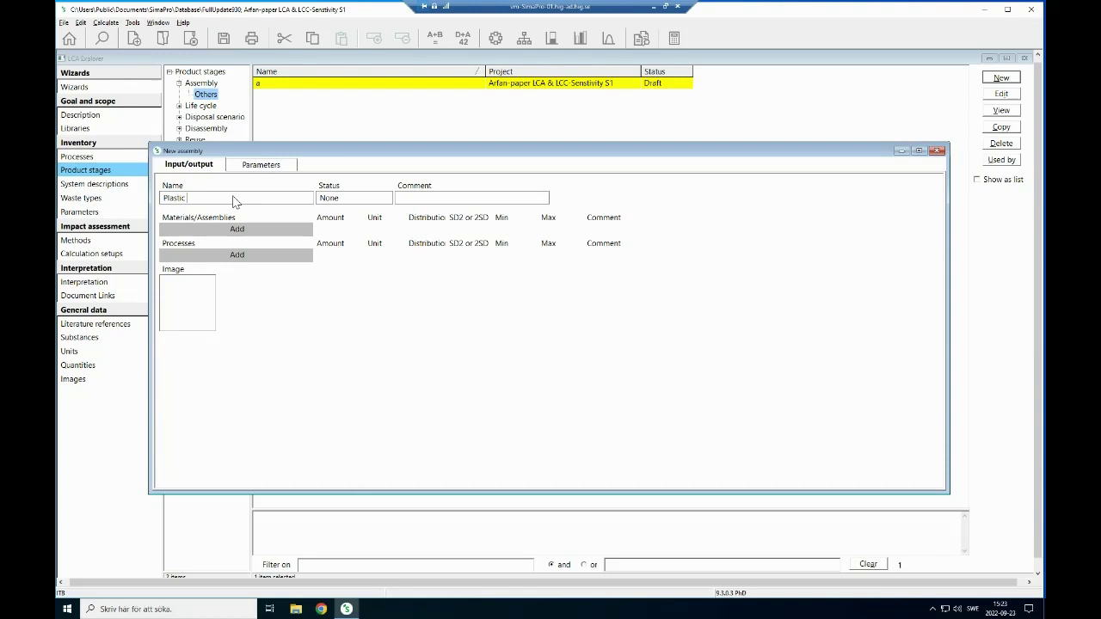
type("Food")
type("box")
key("Tab")
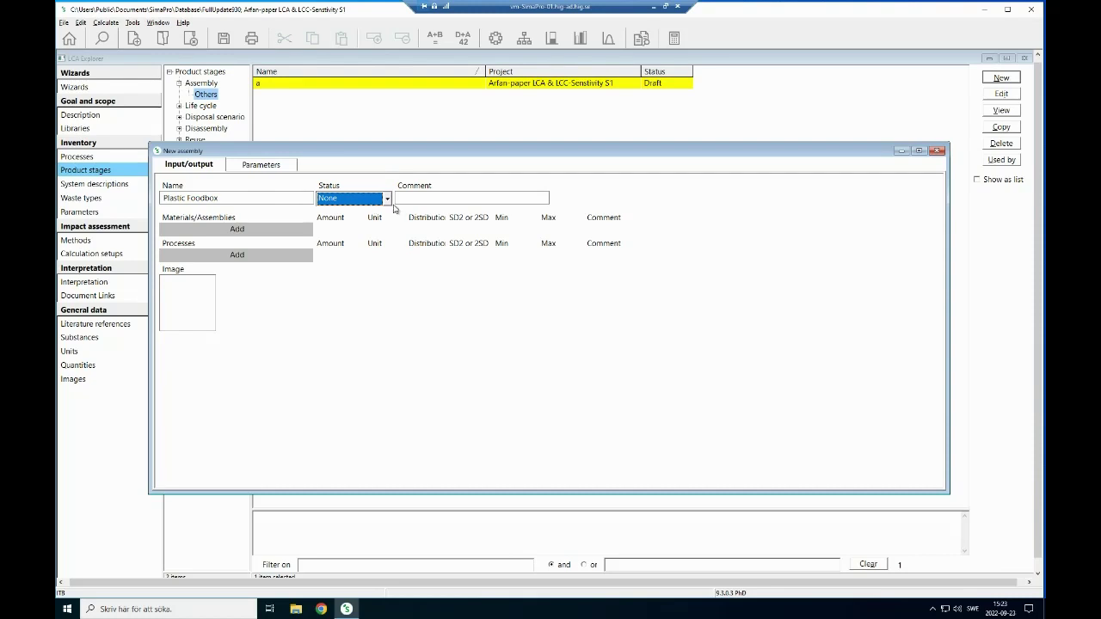
left_click(387, 199)
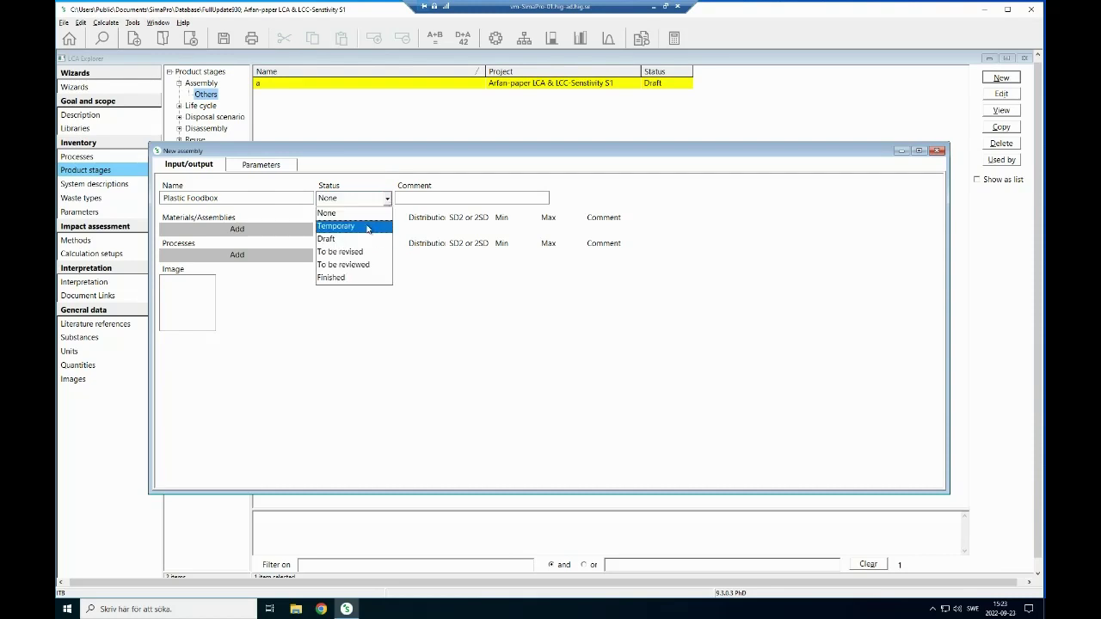
left_click(367, 226)
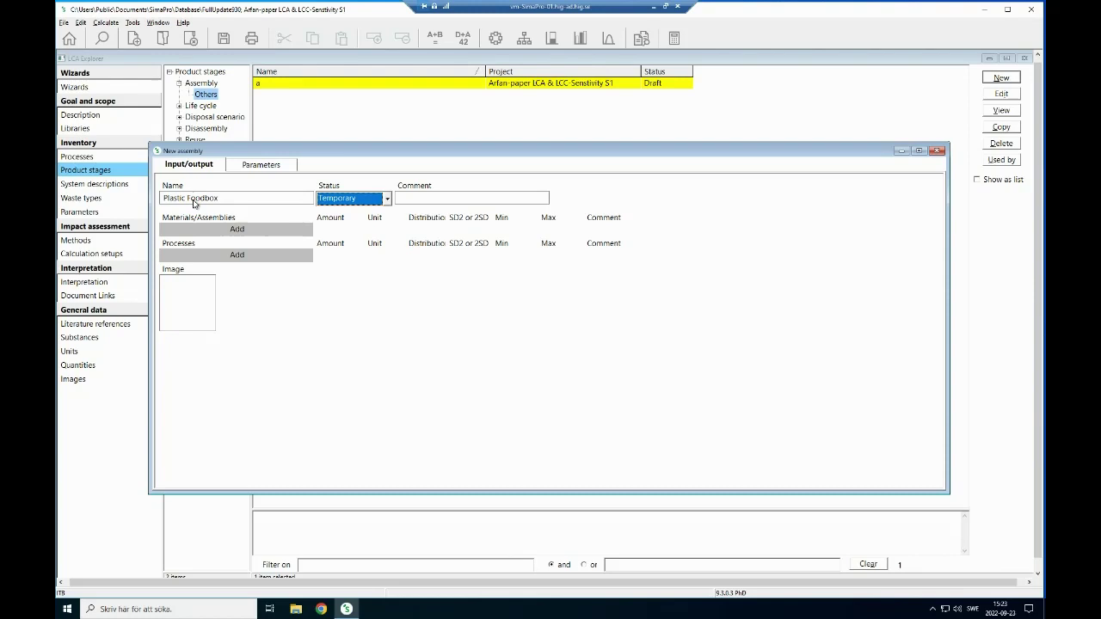
left_click(247, 230)
Step: Add 0.12 kg of Polystyrene, general purpose {RoW} as the first material
double_click(247, 230)
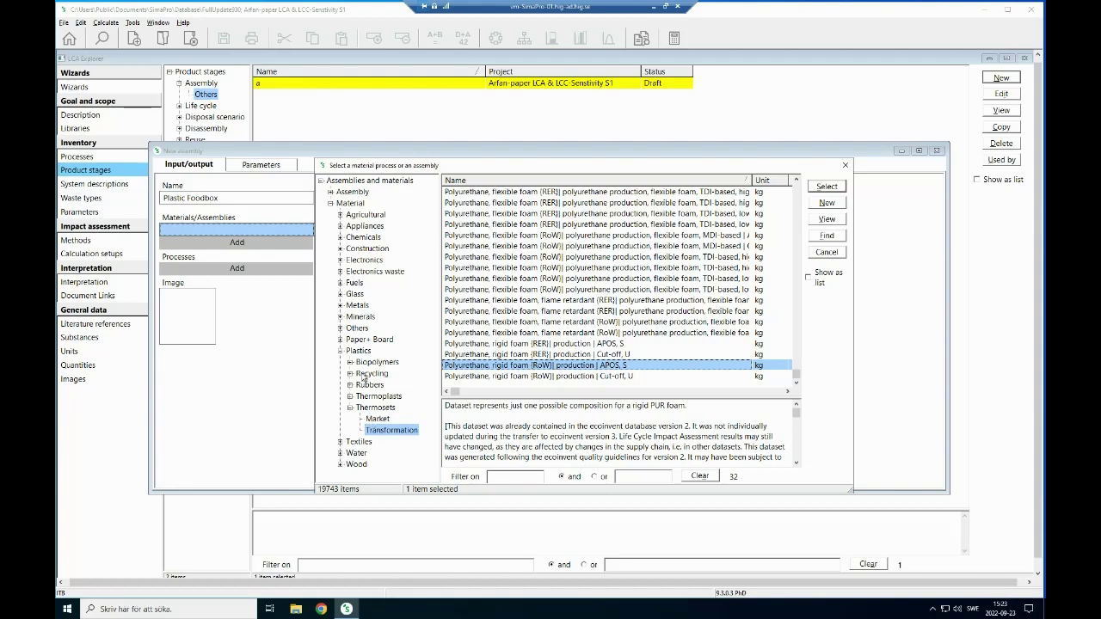
left_click(368, 419)
type("SE")
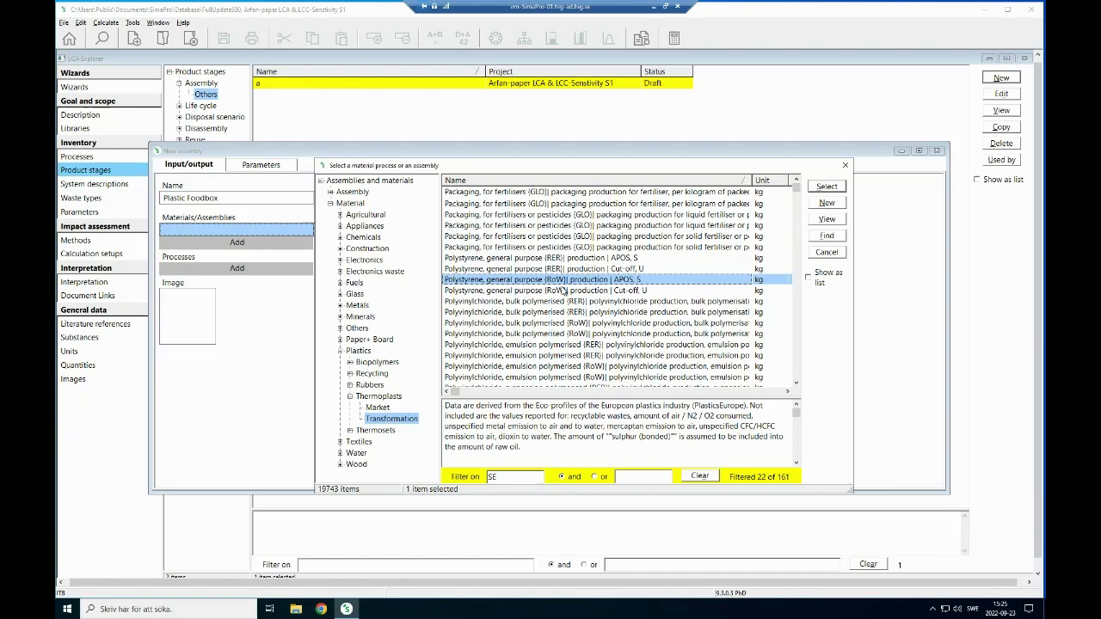
left_click(826, 187)
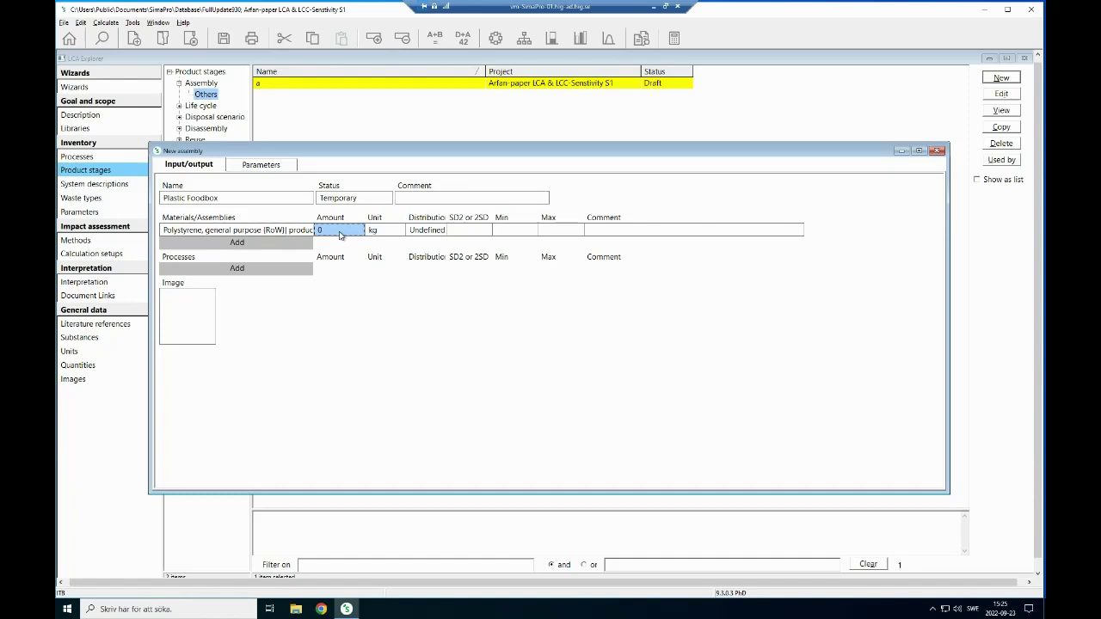
left_click(339, 232)
type(".12")
left_click(261, 243)
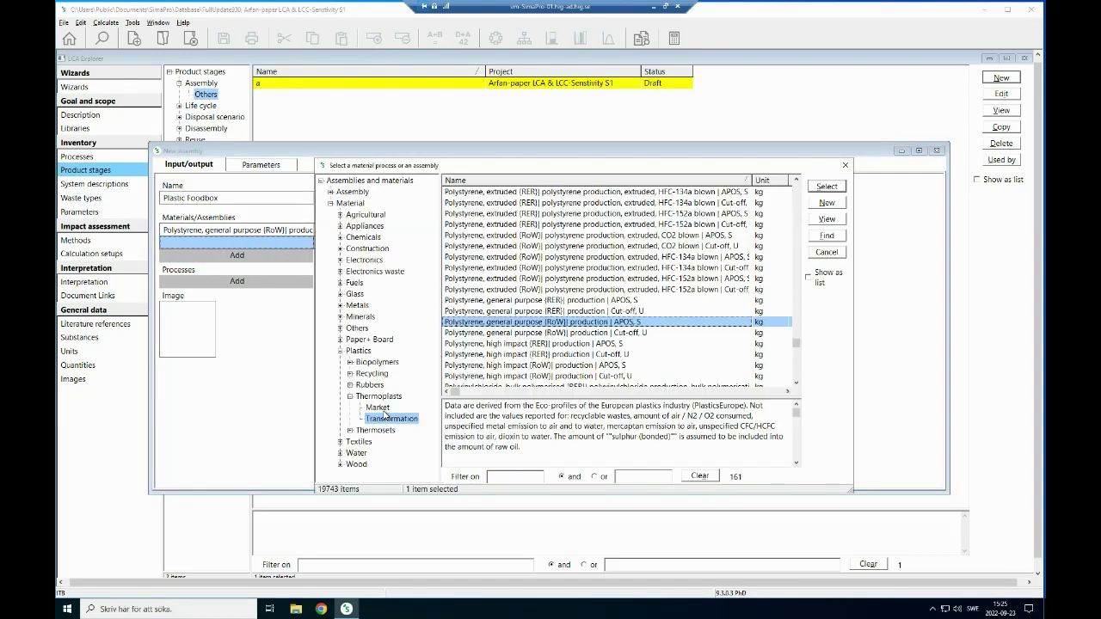
Step: Add 0.012 kg of Polyurethane, rigid foam {RoW} market from the Thermosets category
left_click(350, 396)
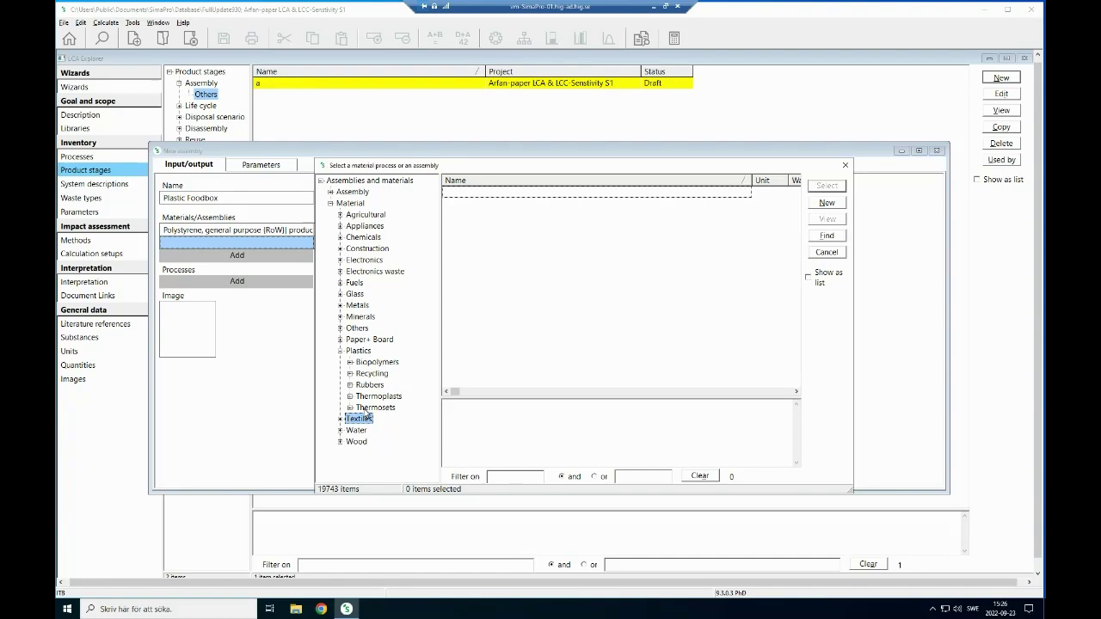
left_click(372, 409)
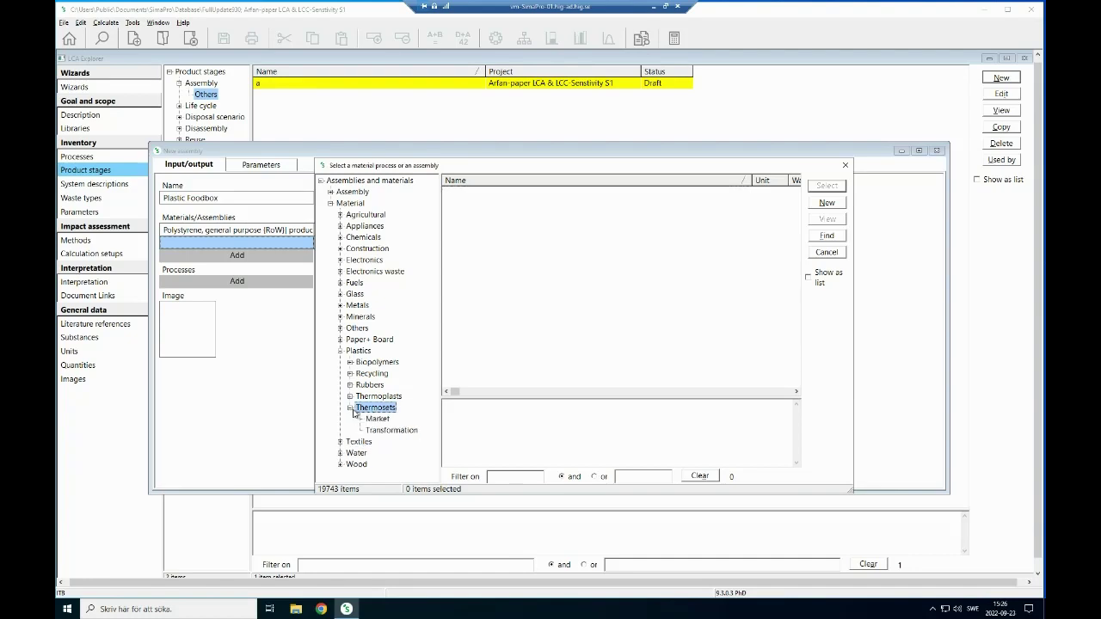
left_click(375, 419)
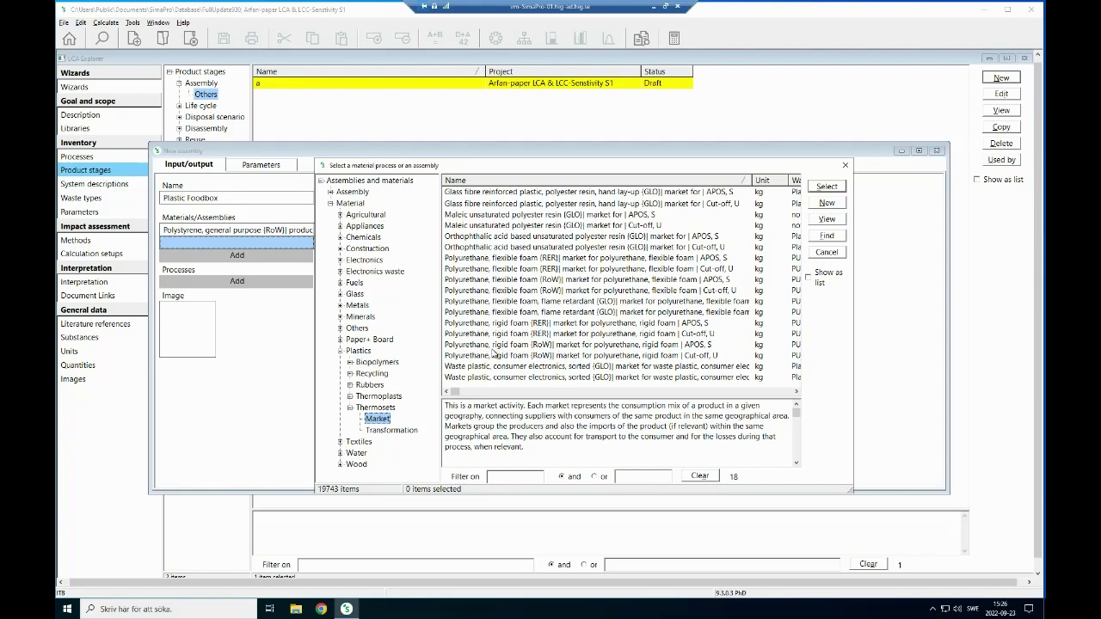
left_click(546, 348)
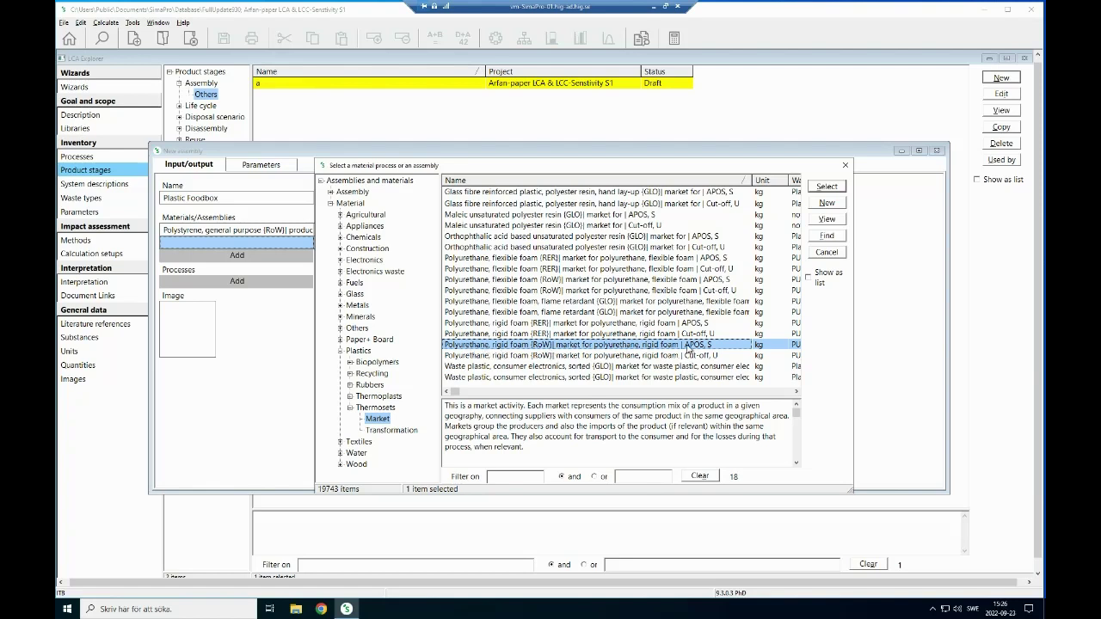
double_click(659, 346)
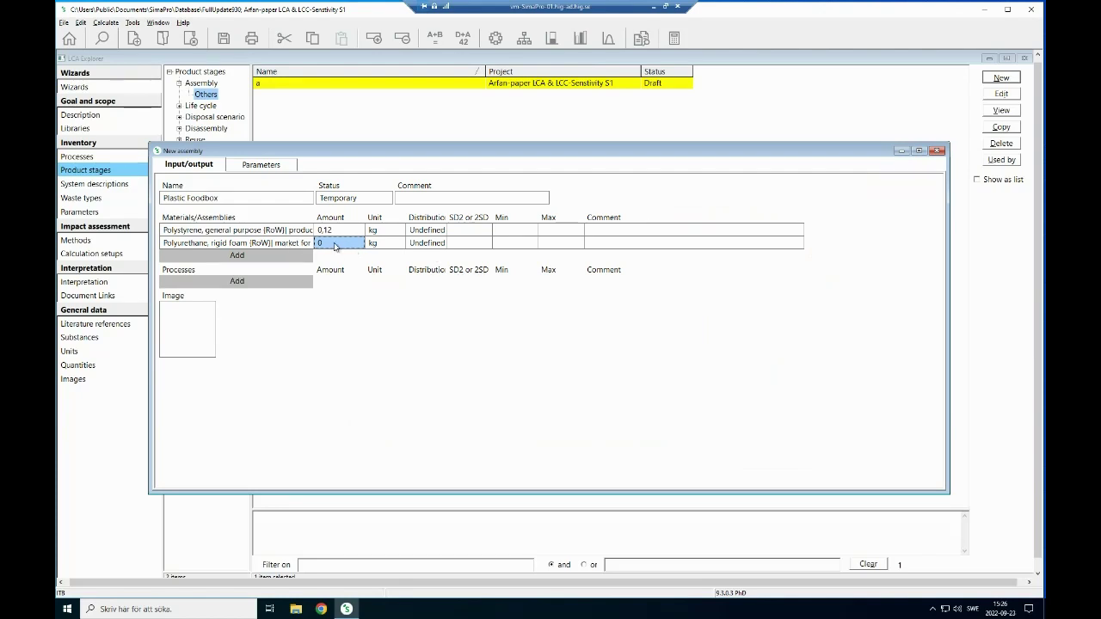
left_click(336, 246)
type("012")
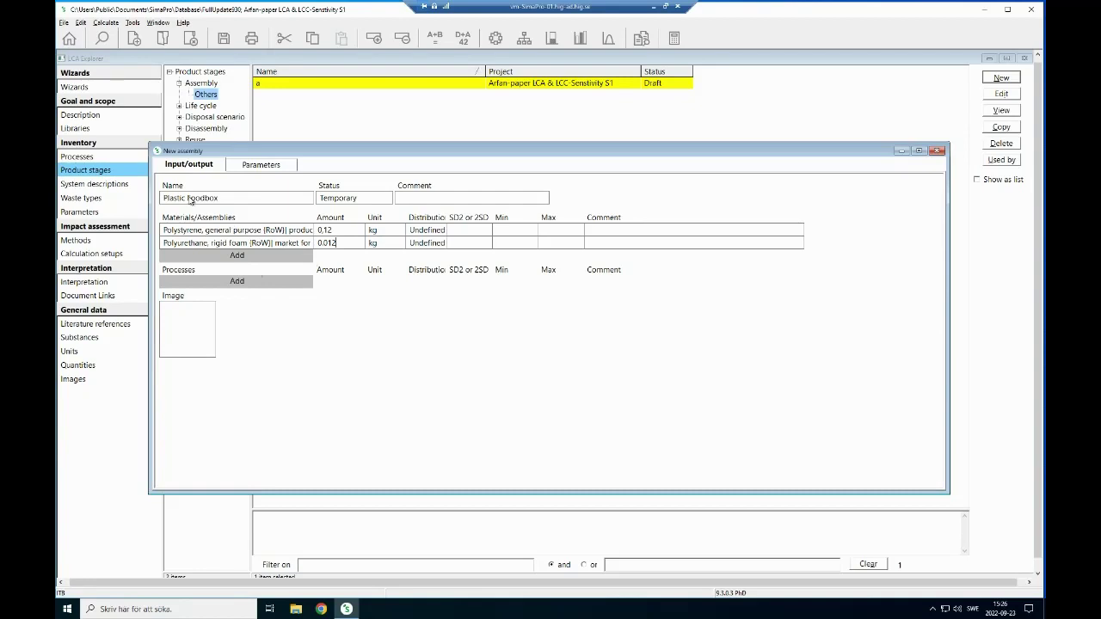
Step: Add 0.015 kWh of Electricity, medium voltage {SE}, then save and close Plastic Foodbox
left_click(250, 284)
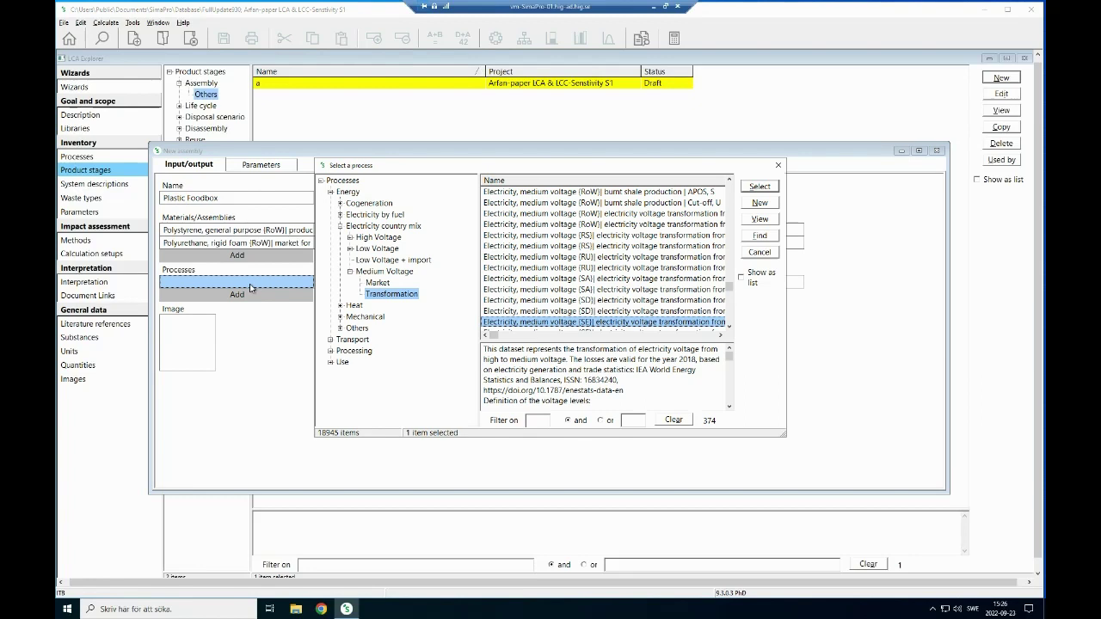
key("Return")
type("0,")
left_click(349, 284)
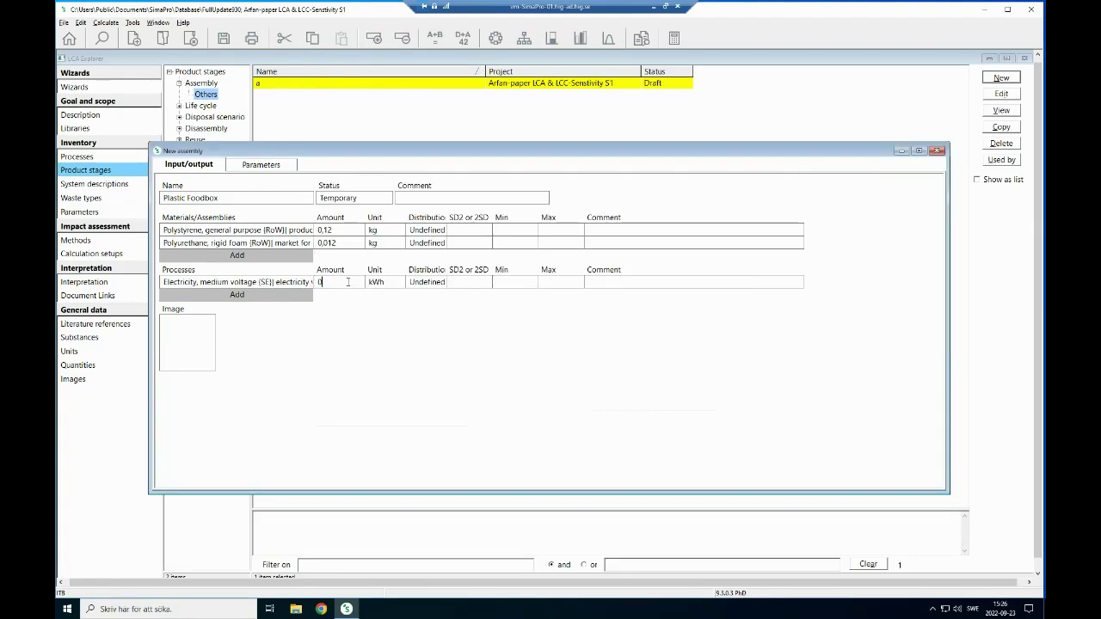
type(".015")
key("Return")
key("ctrl+s")
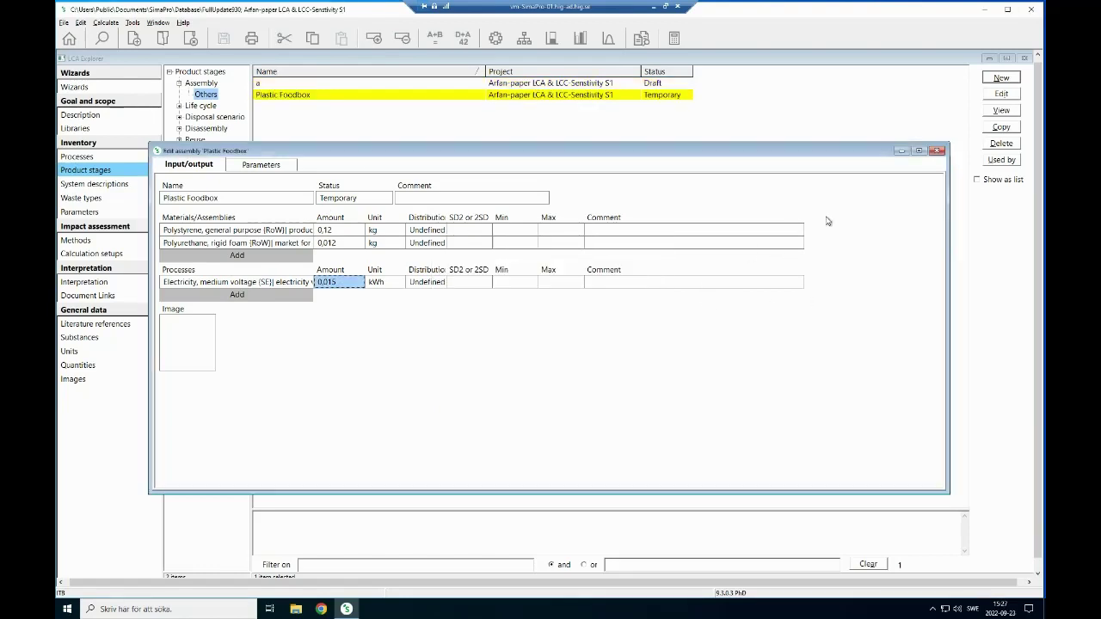
left_click(936, 151)
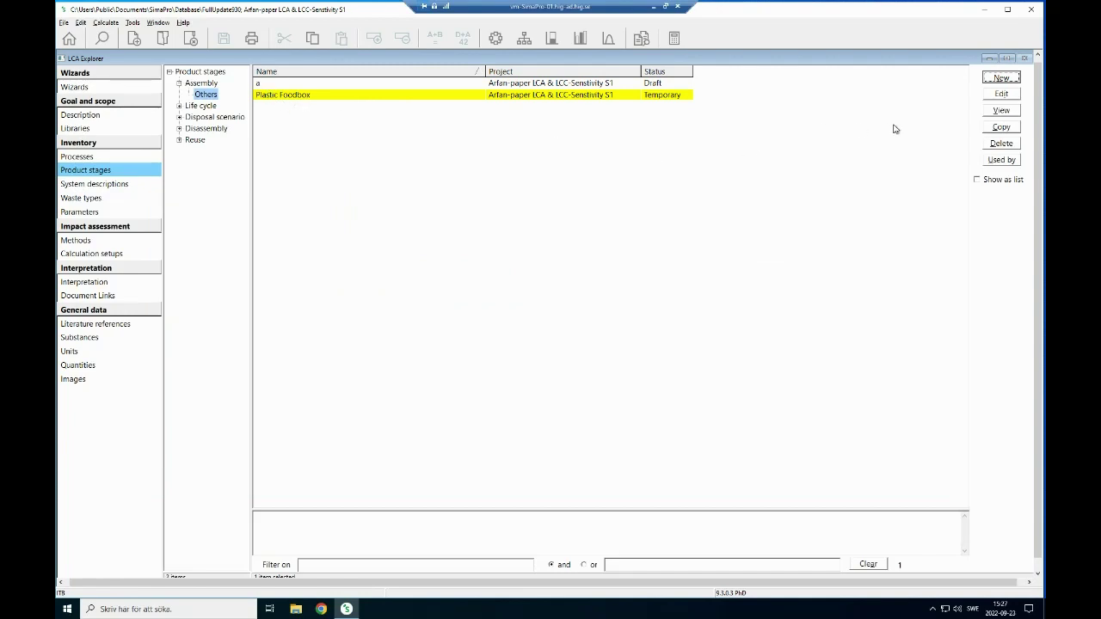
Step: Create a new assembly named 'Paper foodbox' with Temporary status
left_click(507, 162)
left_click(207, 95)
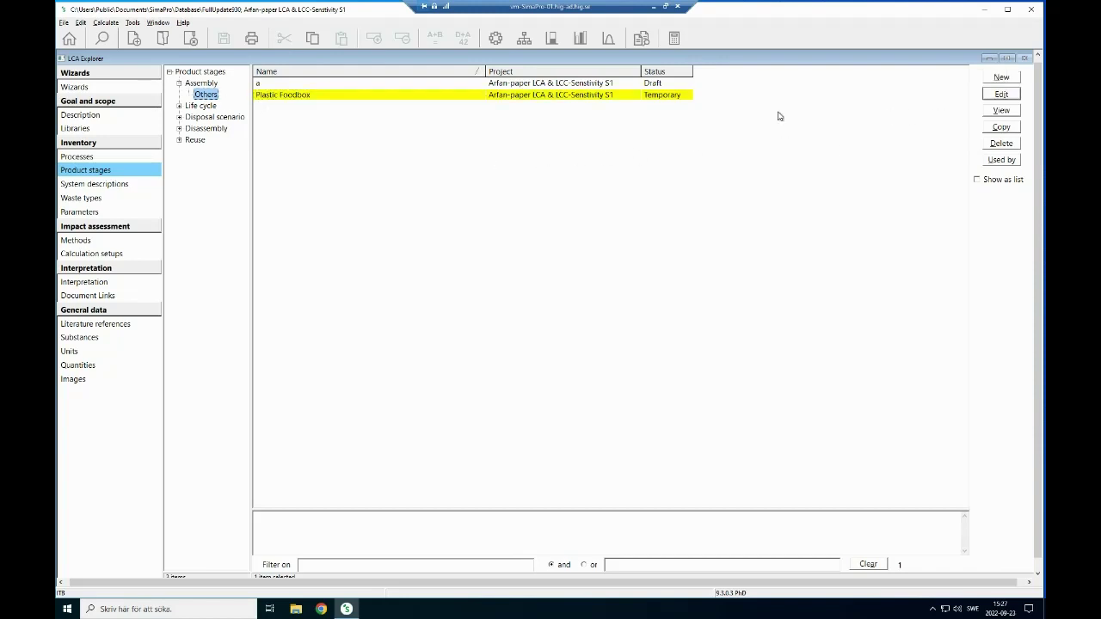
left_click(1001, 79)
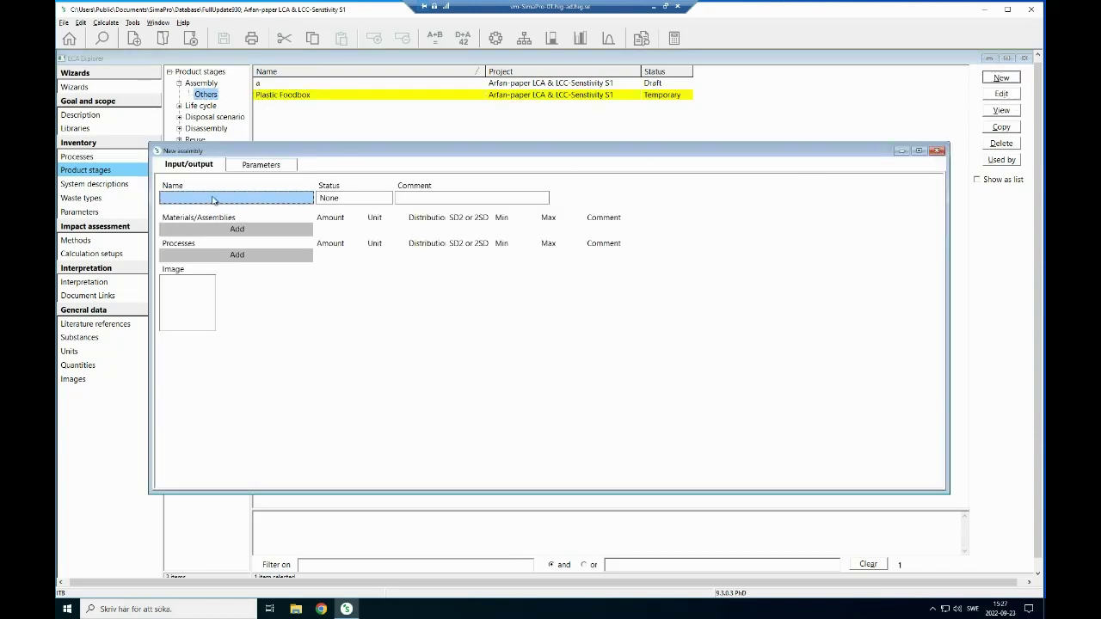
type("Pape")
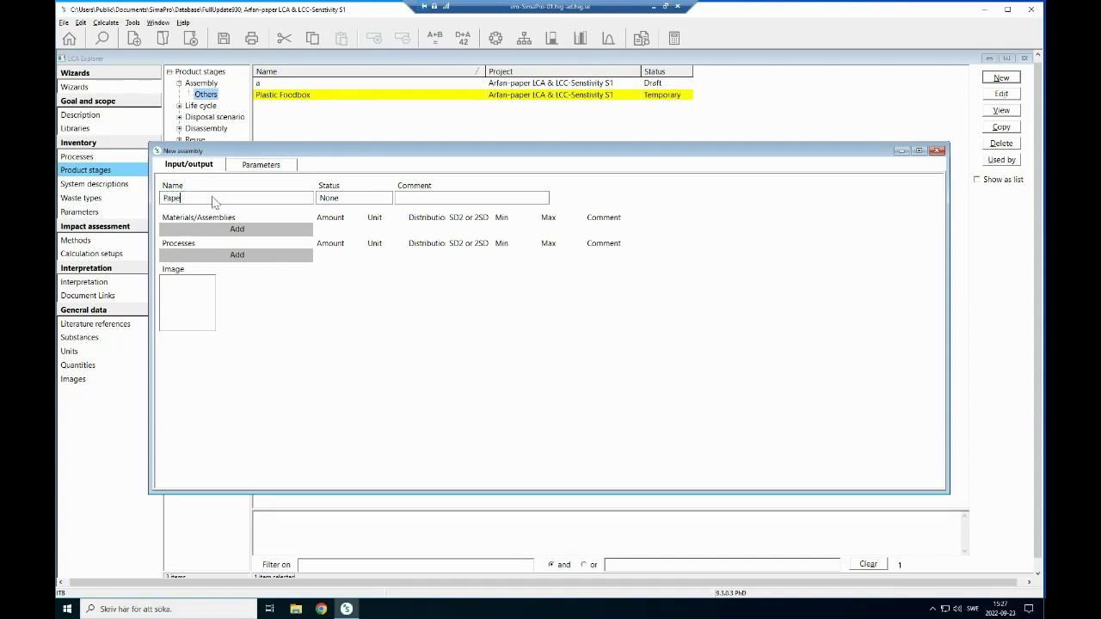
type("r foo")
type("dbox")
left_click(352, 200)
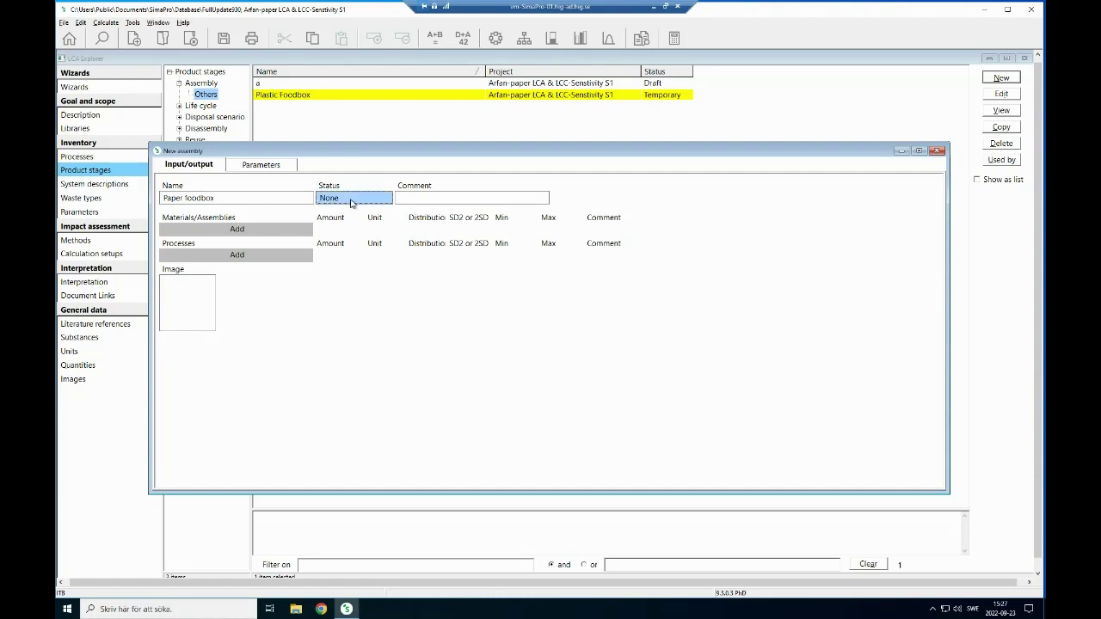
left_click(386, 200)
left_click(373, 228)
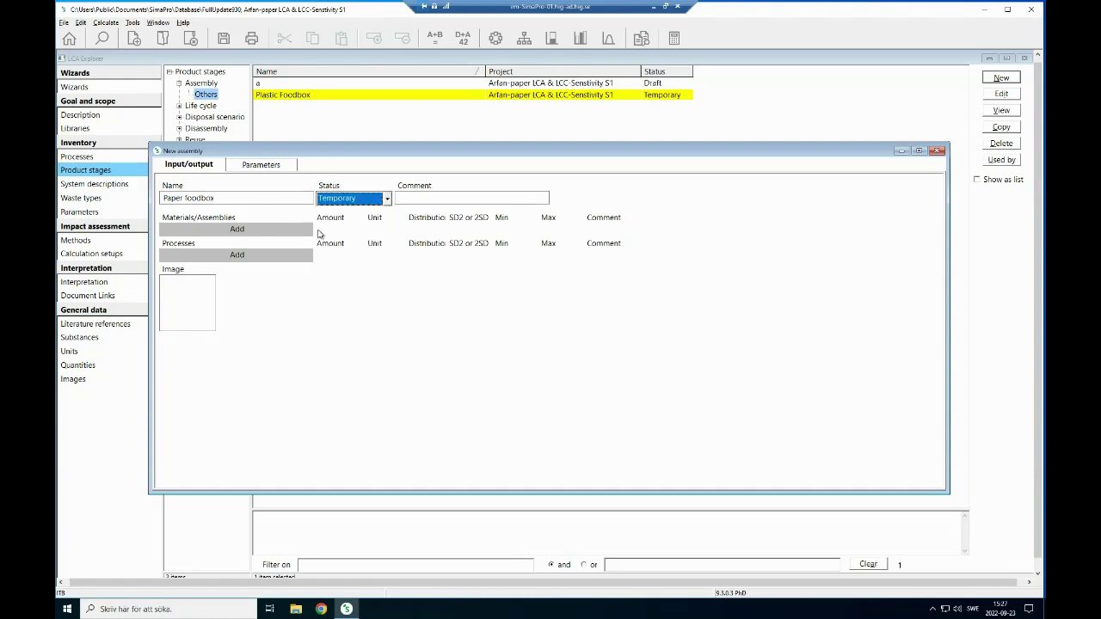
Step: Add 0,015 kg of bleached sulfate pulp {RoW} from Paper+Board > Pulp as a material
left_click(243, 232)
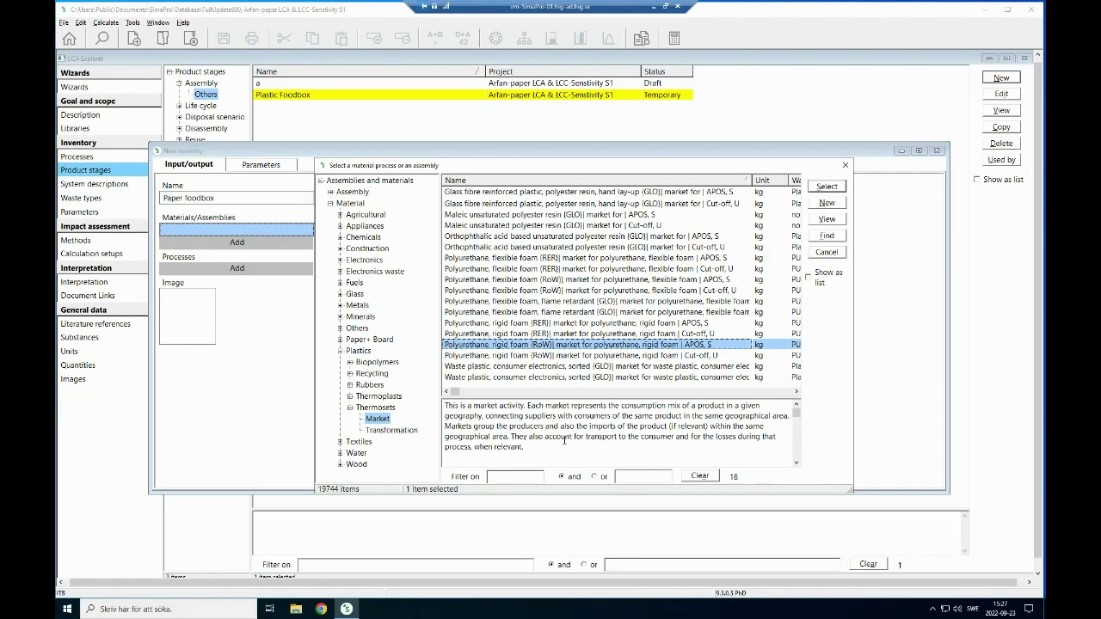
left_click(351, 407)
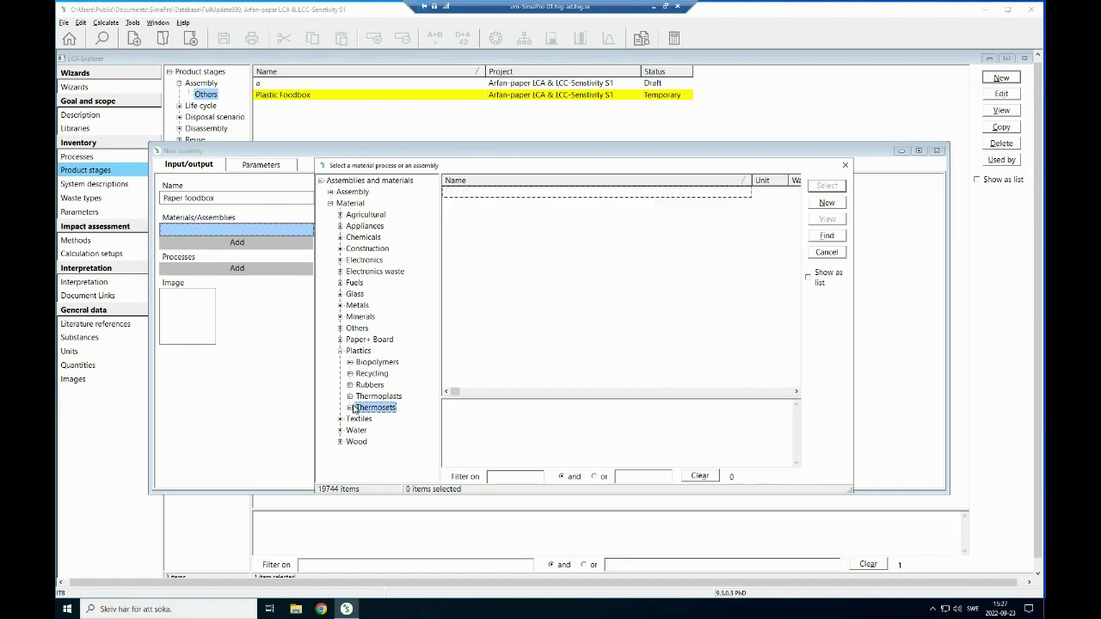
left_click(339, 339)
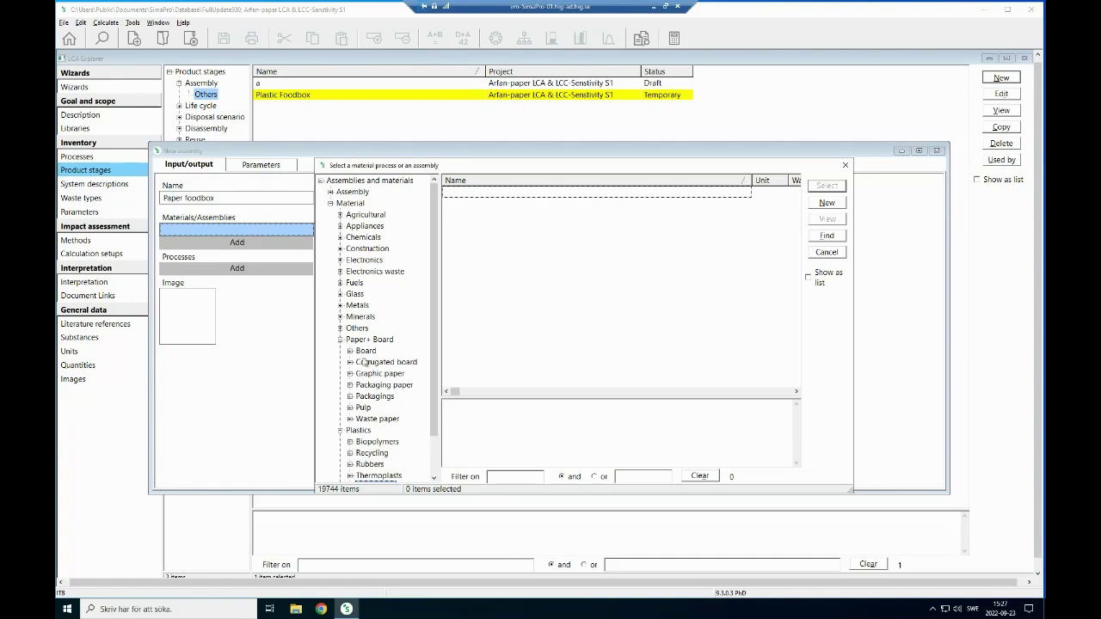
left_click(350, 408)
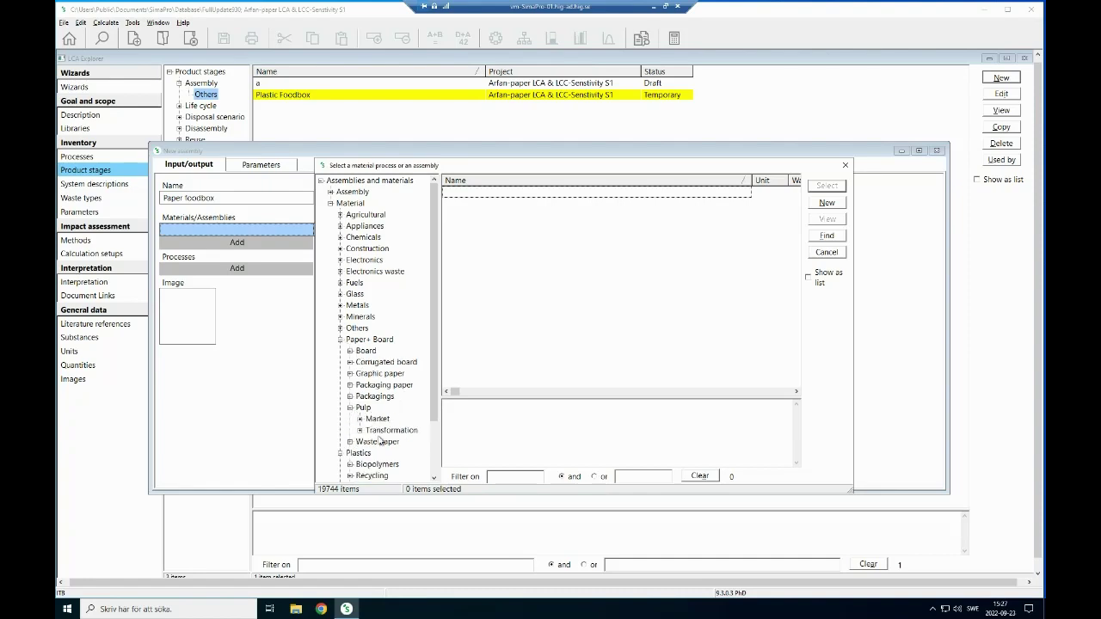
double_click(382, 430)
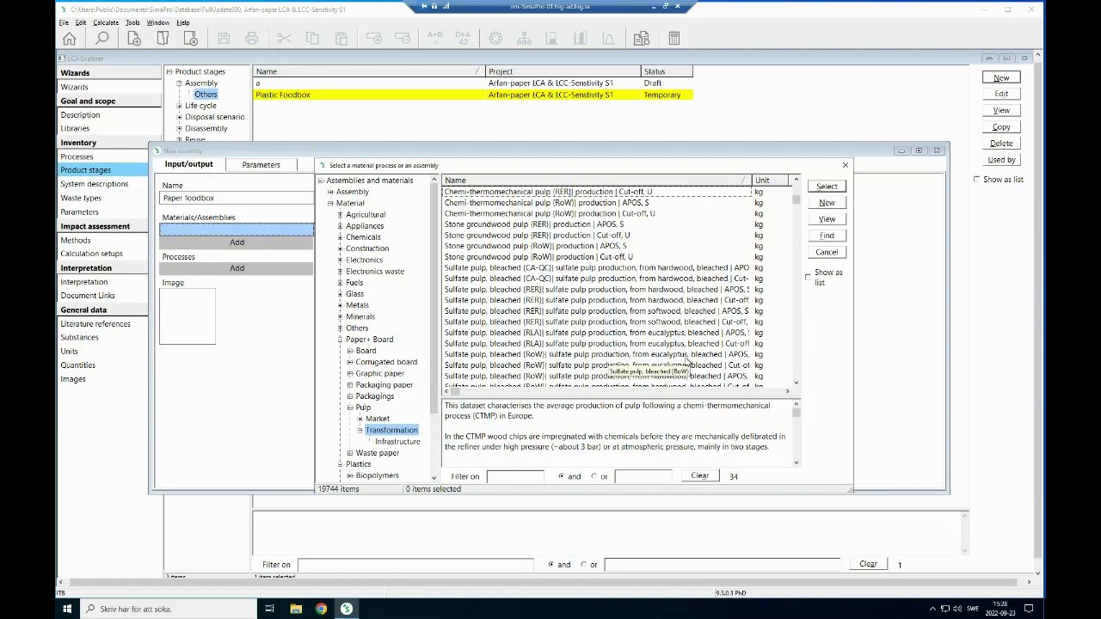
left_click(656, 354)
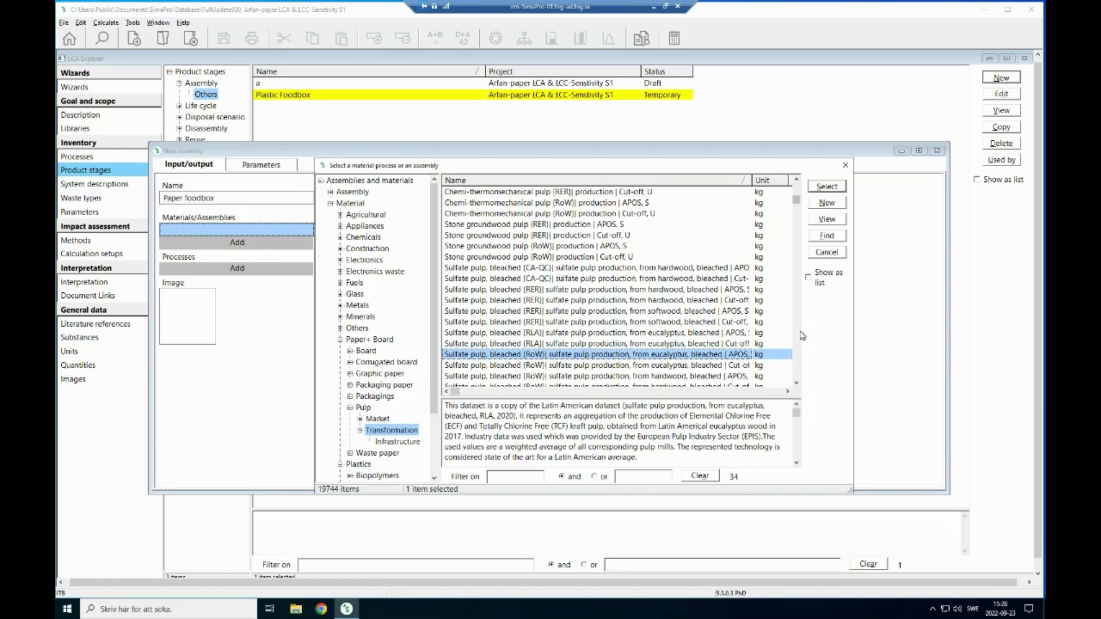
left_click(827, 186)
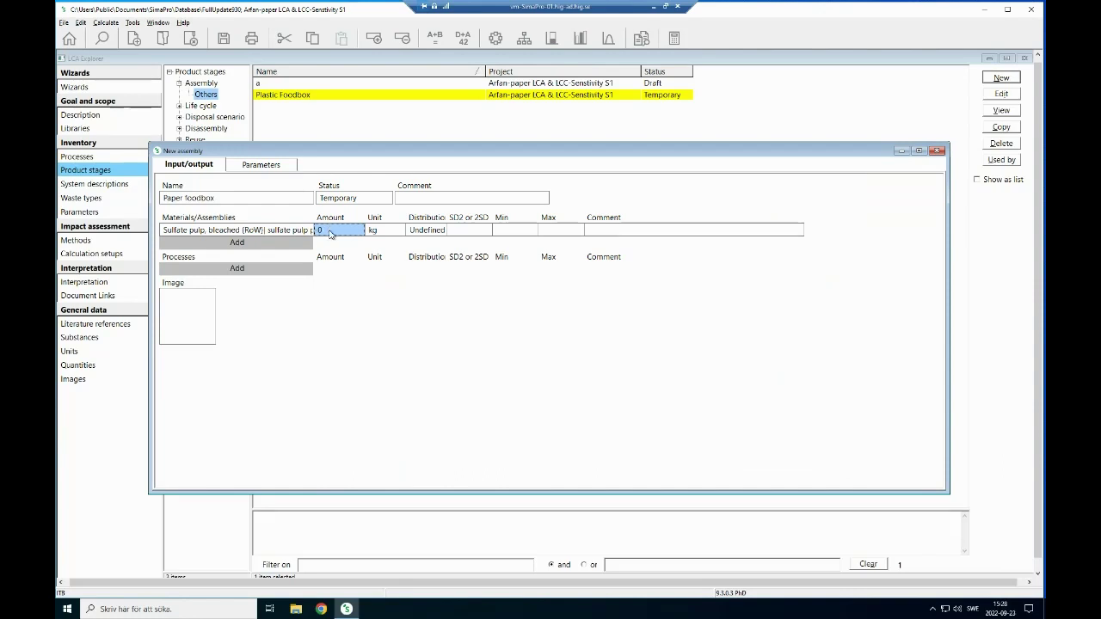
left_click(331, 233)
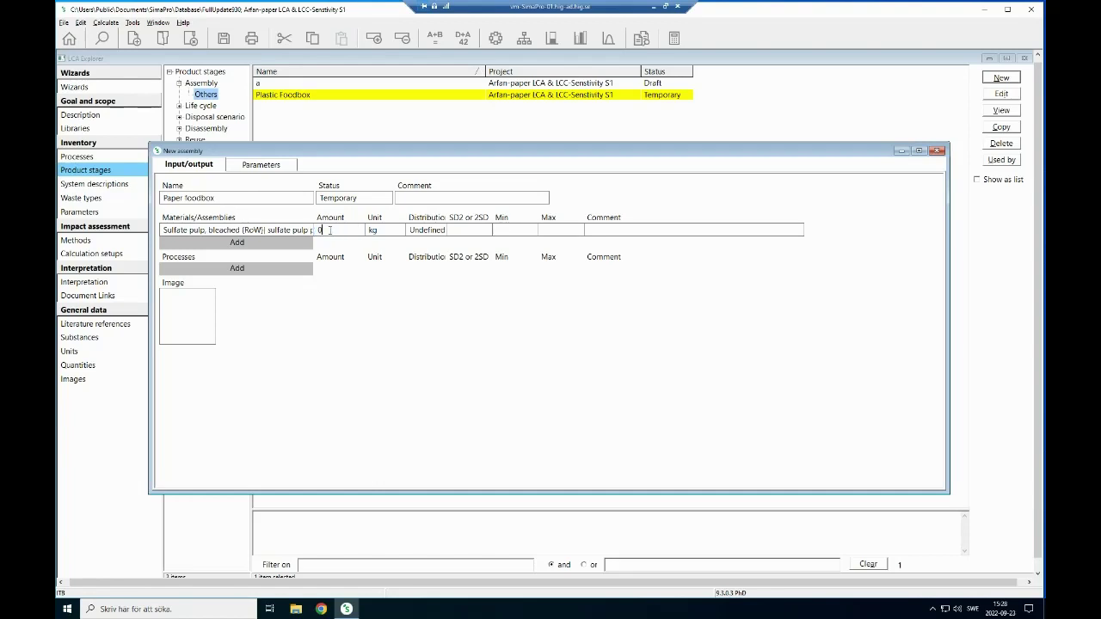
type(",")
type("0")
type("15")
Step: Add 0,0025 kg of organic cotton fibre {RoW} from Textiles as a material
left_click(242, 243)
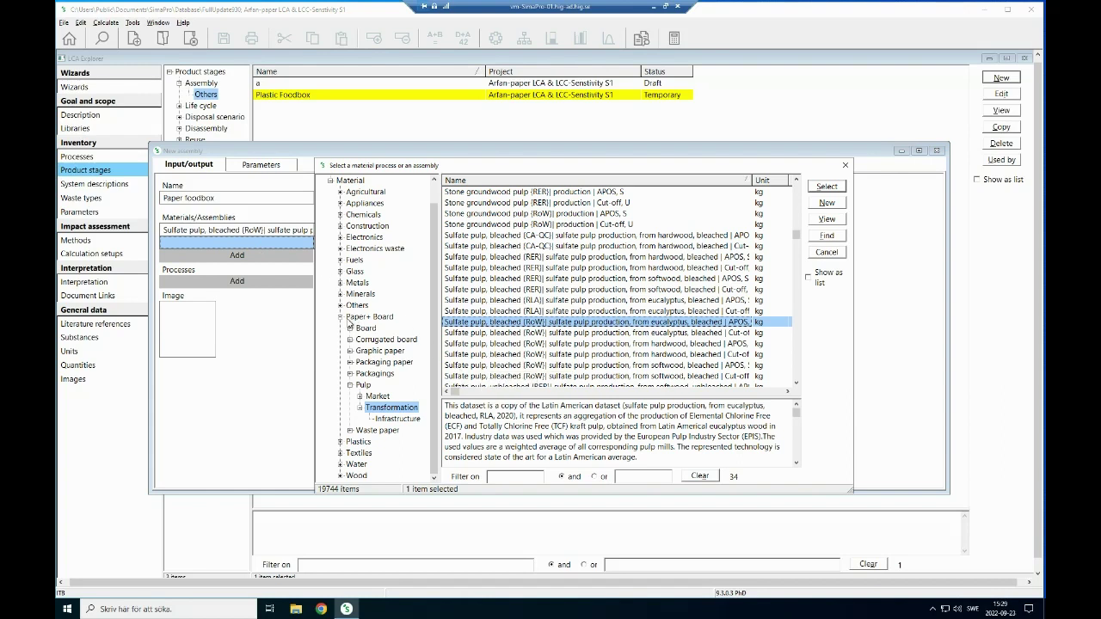
left_click(340, 317)
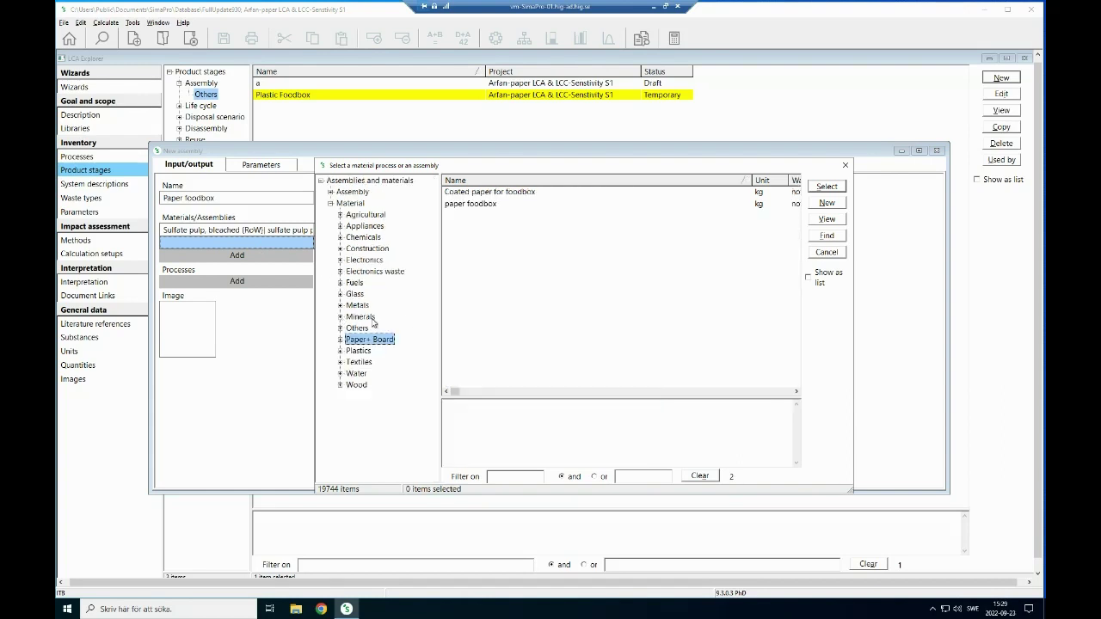
left_click(340, 362)
left_click(377, 384)
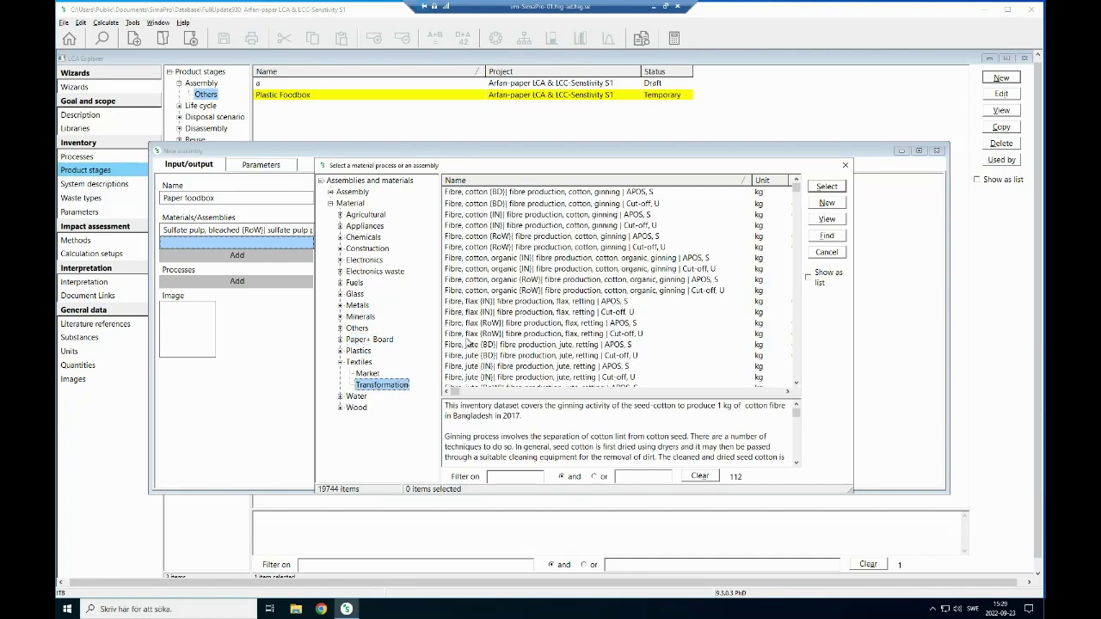
double_click(578, 292)
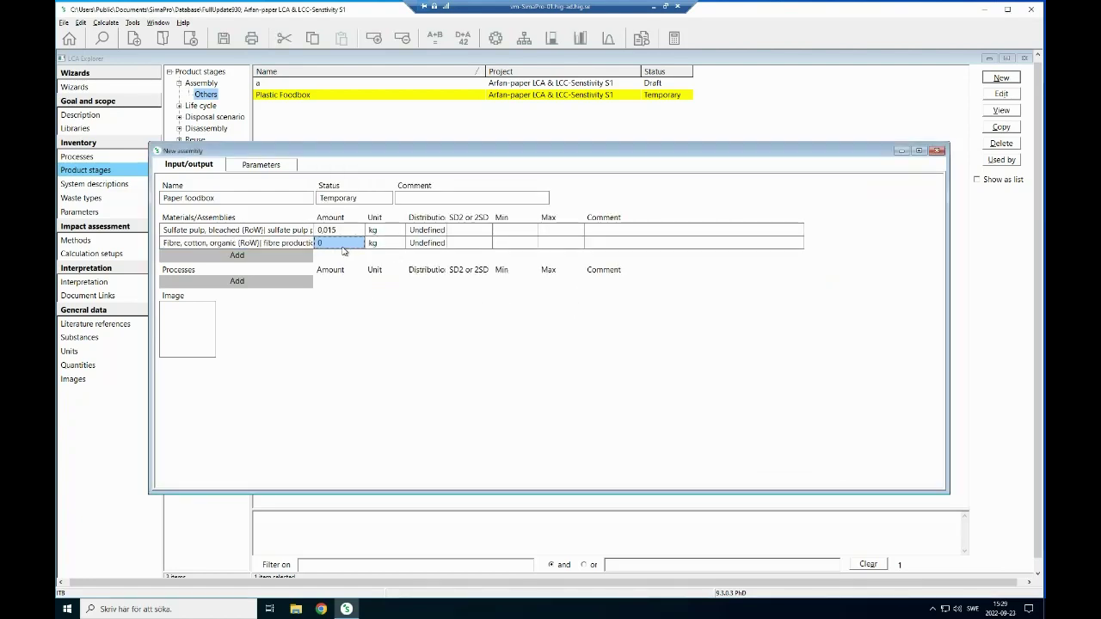
type("0,002")
type("5")
Step: Add Electricity, medium voltage {SE} as a process with amount 0,0169 kWh
left_click(234, 283)
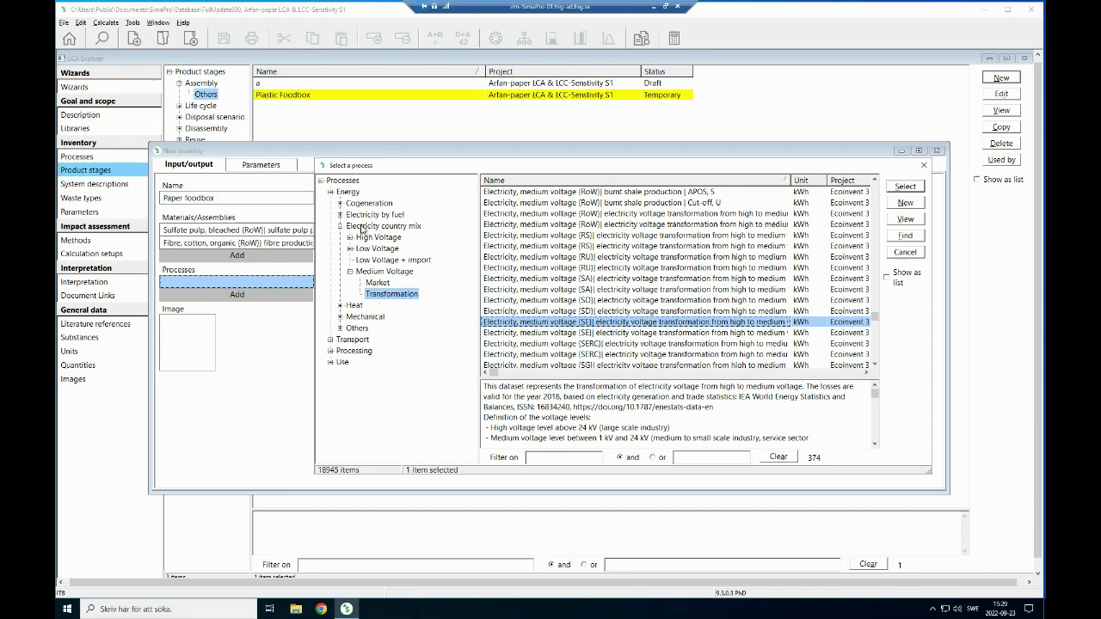
key("Return")
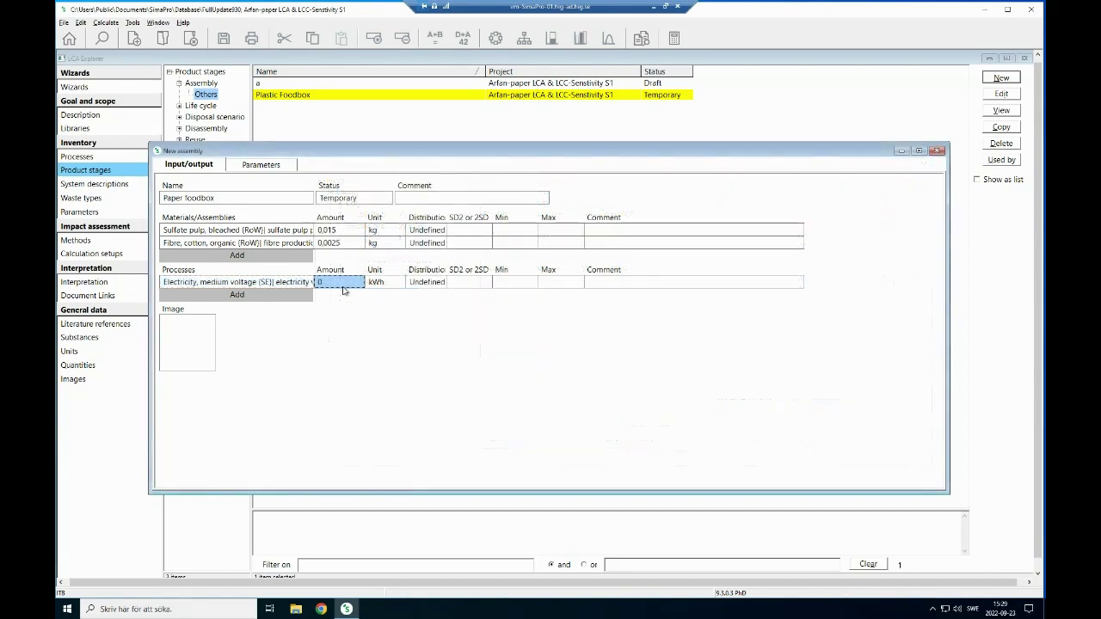
type("0,")
type(",")
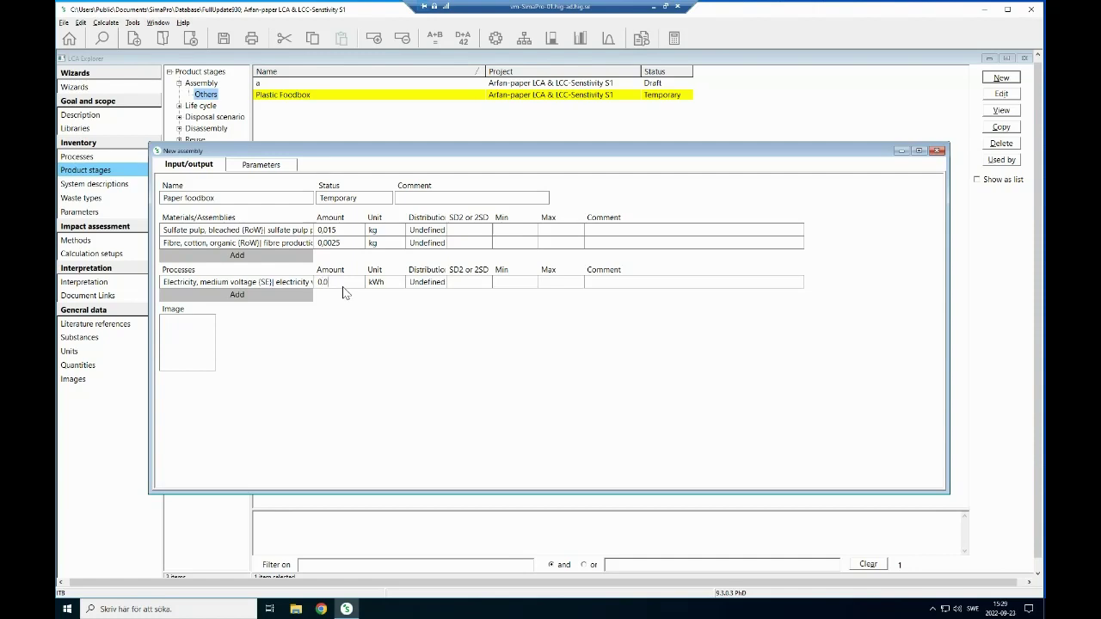
type("169")
Step: Add 25 tkm of sea bulk-carrier dry-goods freight as a process and save Paper foodbox
left_click(258, 256)
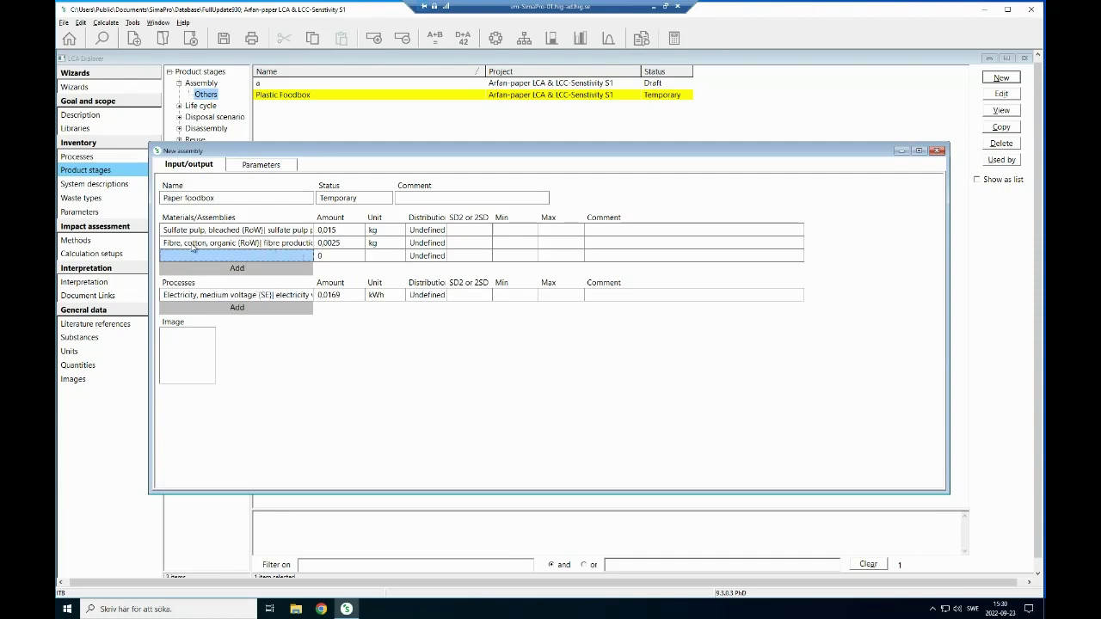
left_click(224, 308)
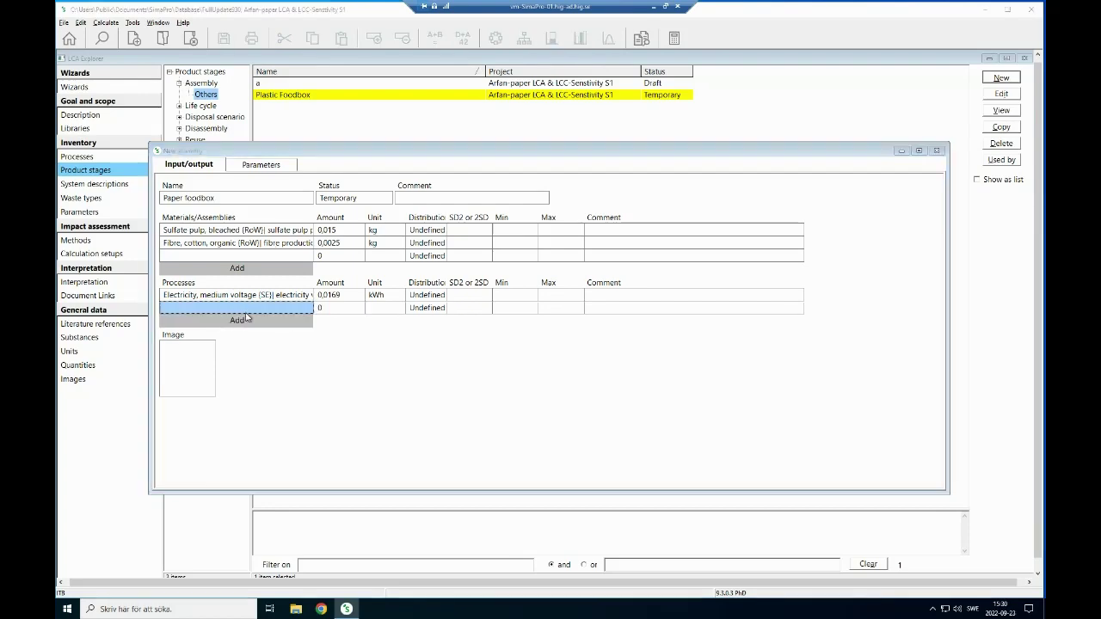
left_click(350, 272)
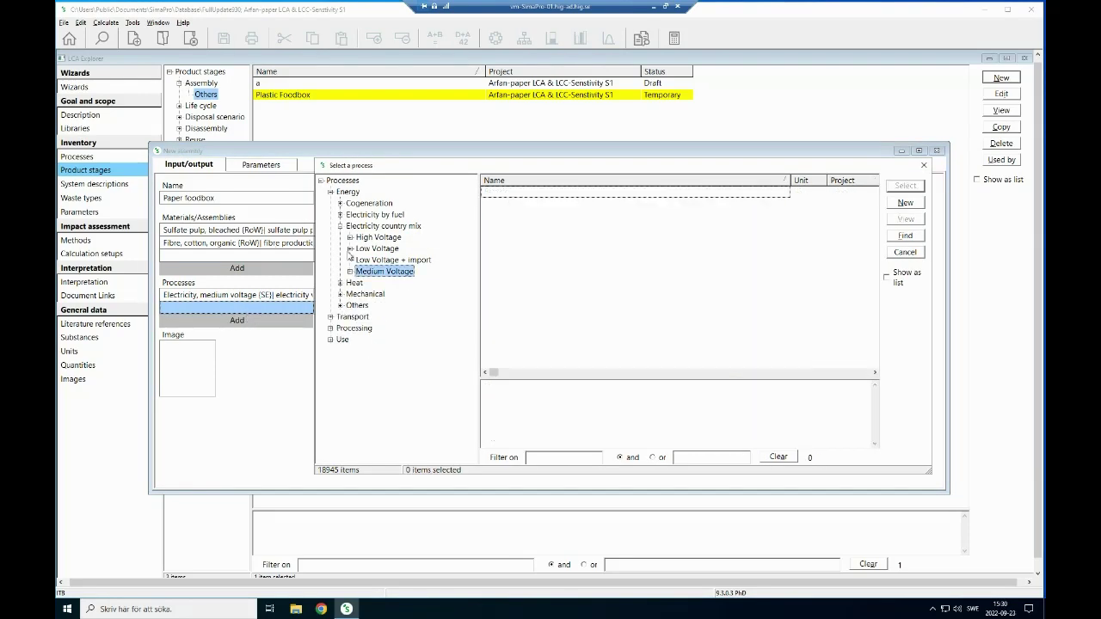
left_click(330, 316)
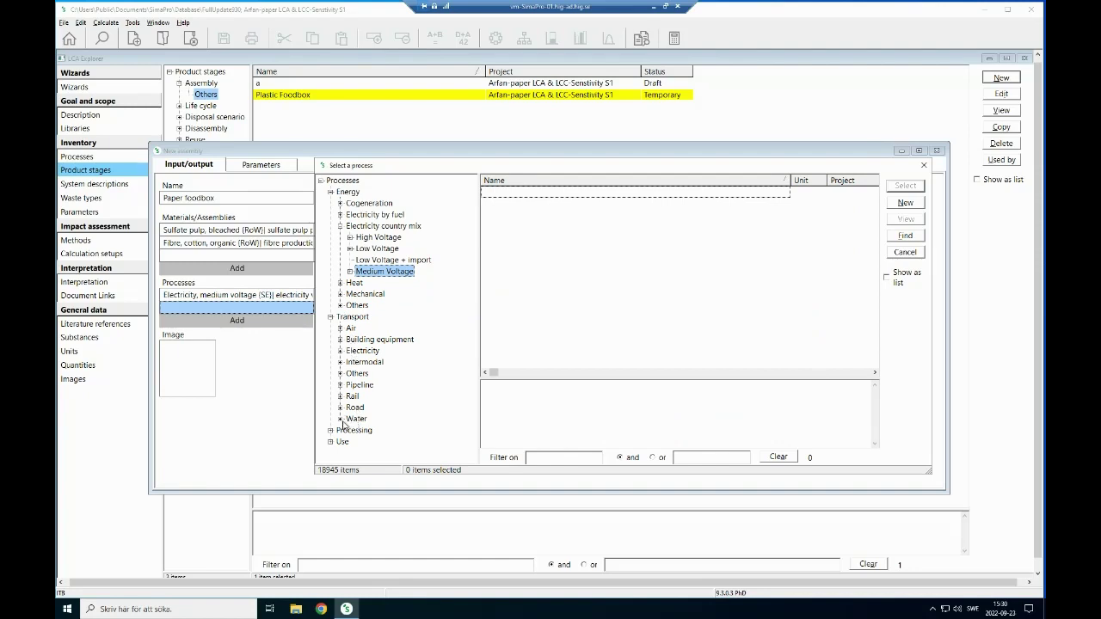
left_click(340, 420)
left_click(392, 440)
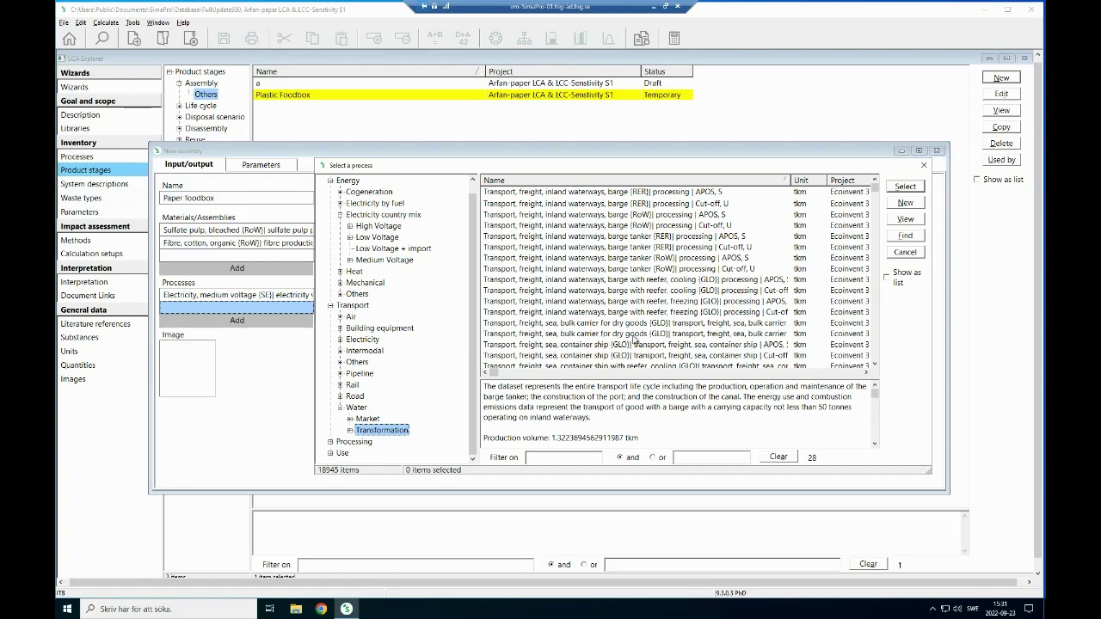
left_click(672, 334)
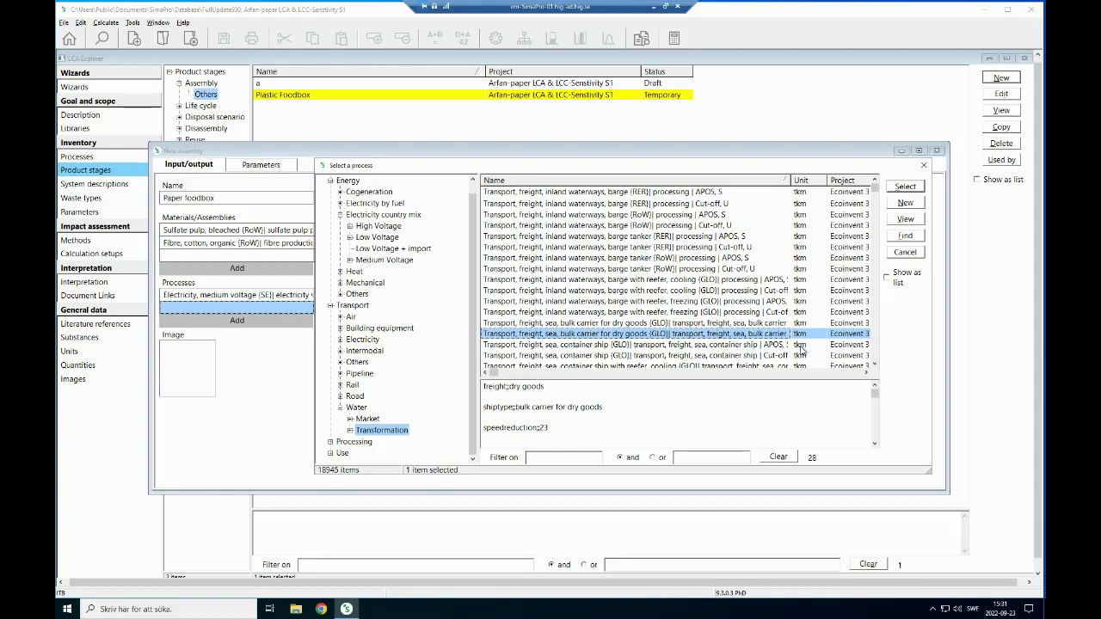
left_click(908, 185)
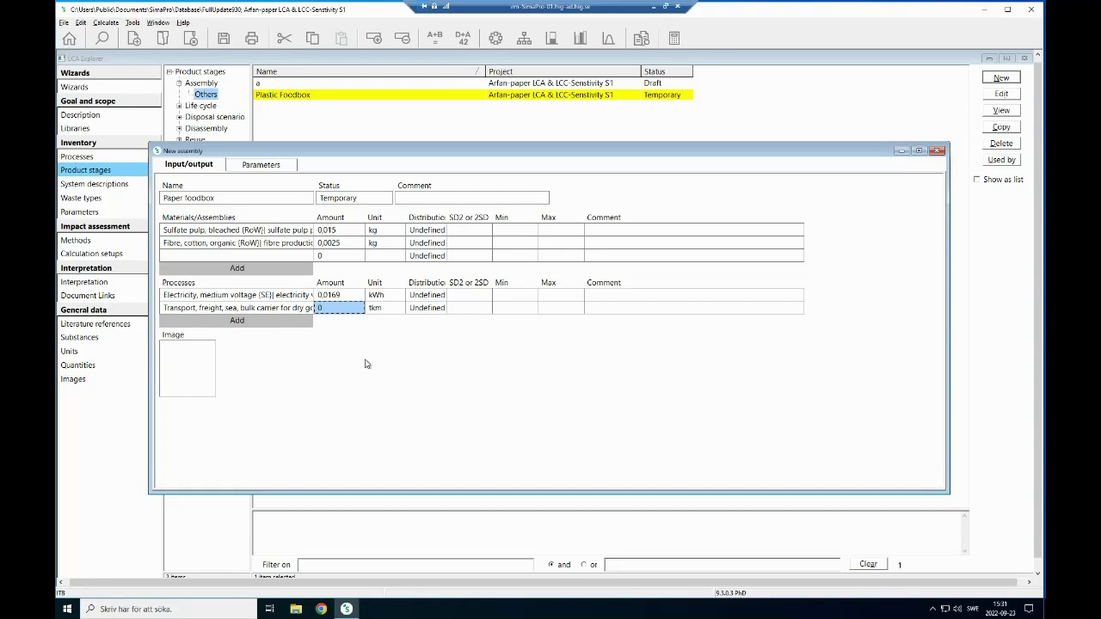
type("2")
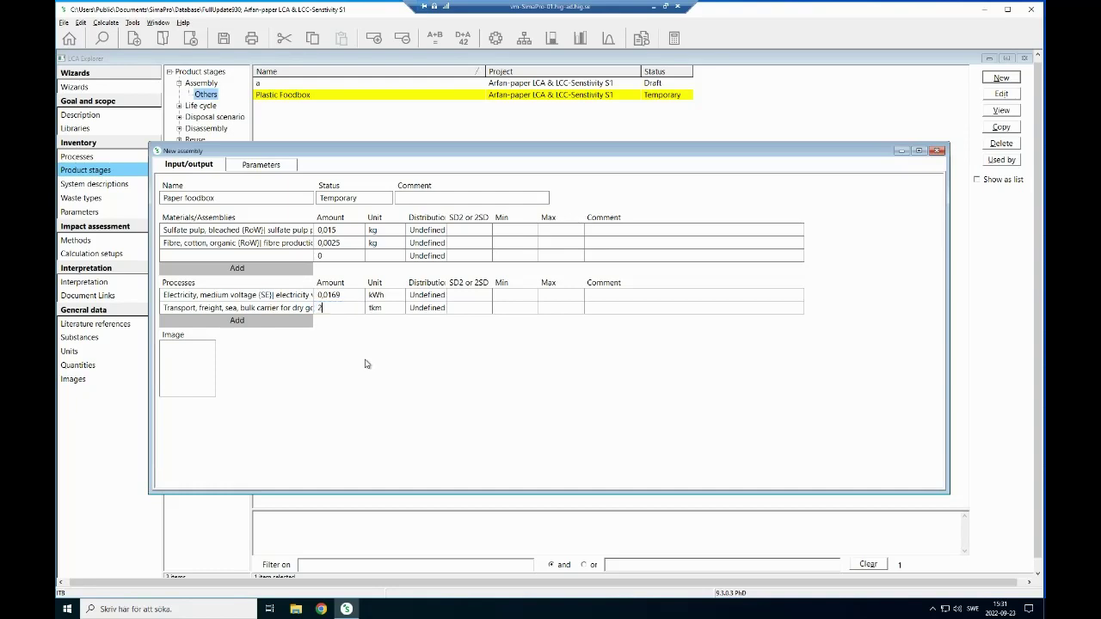
type("5")
key("ctrl+s")
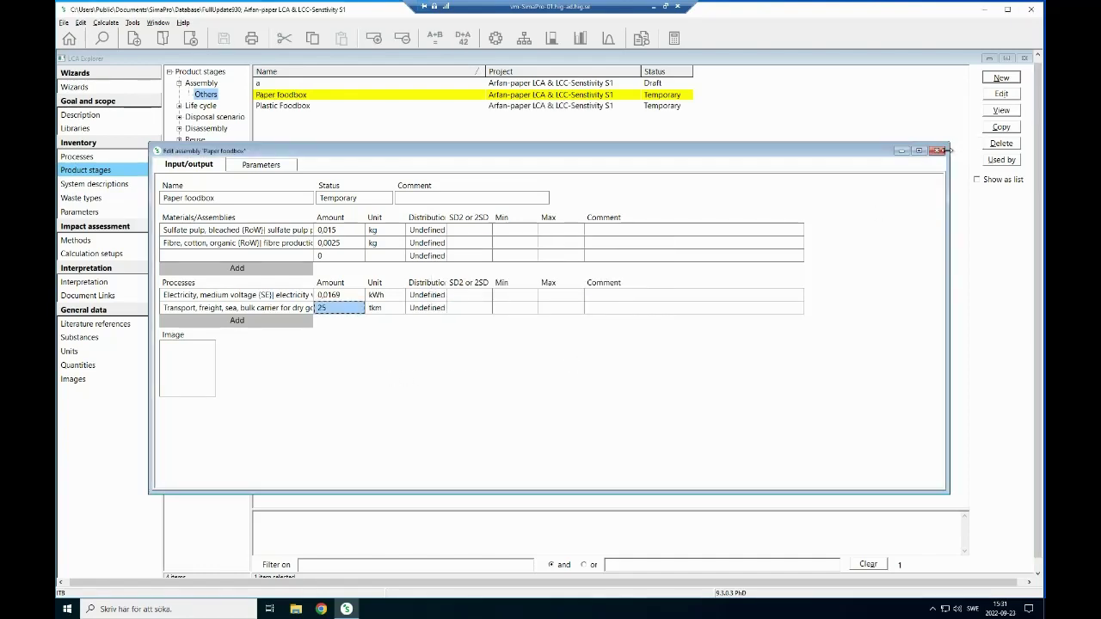
Step: Close the Paper foodbox editor and show the Others group of Calculation setups
left_click(937, 151)
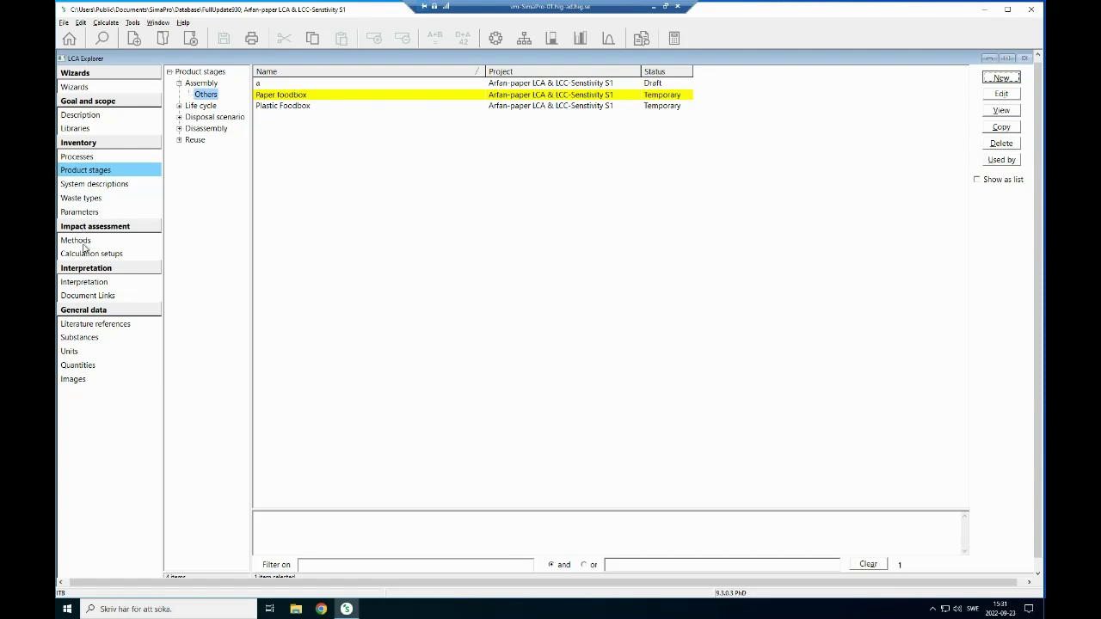
left_click(87, 254)
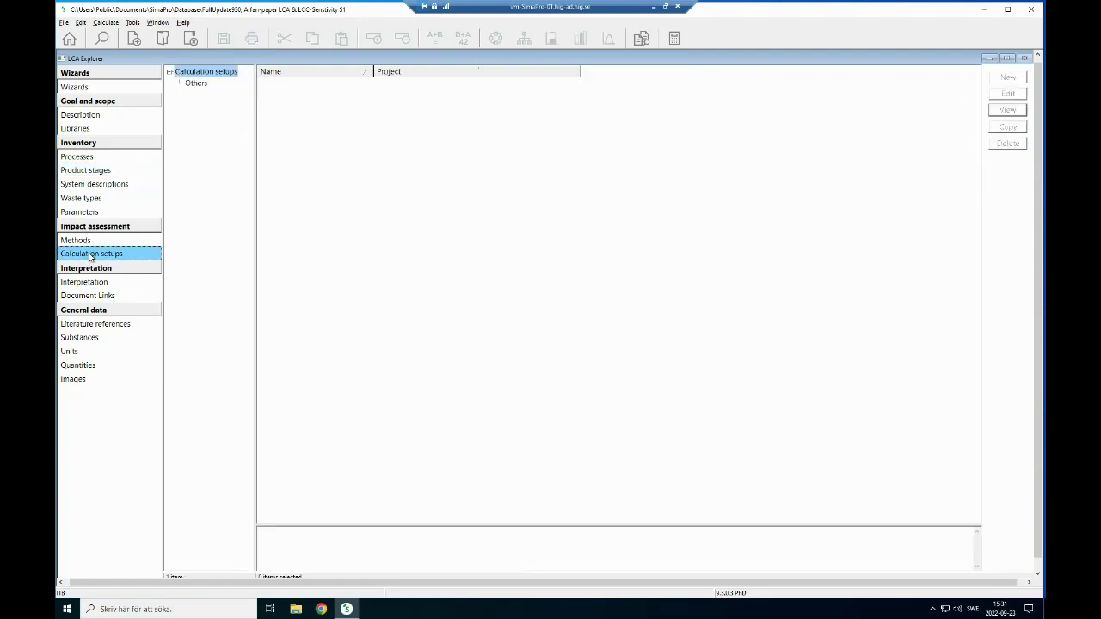
left_click(195, 84)
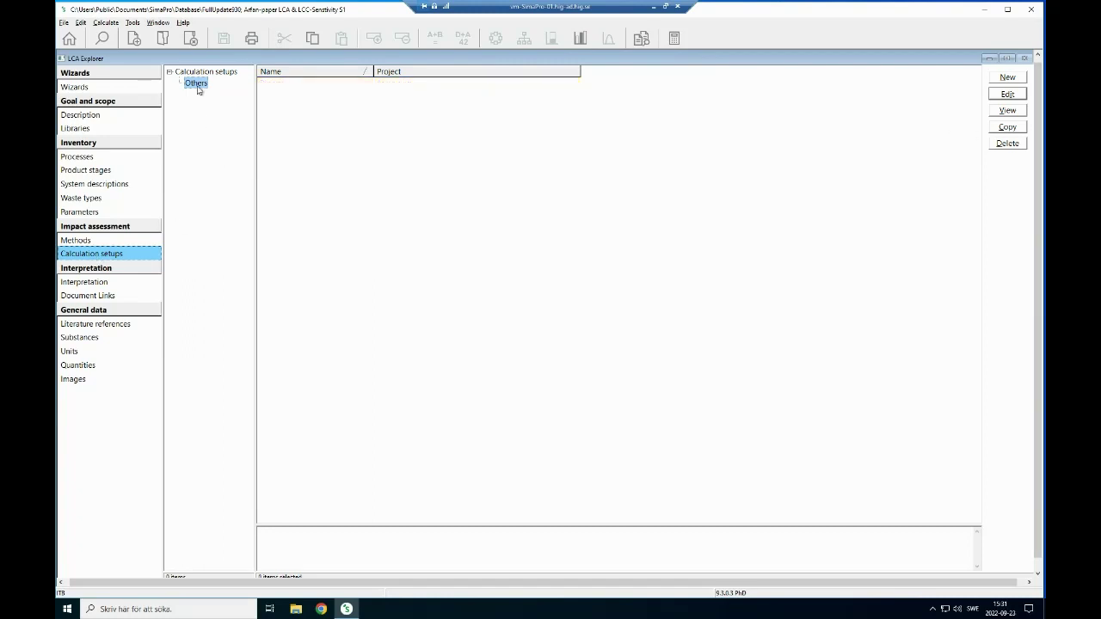
Step: Create a new calculation setup and begin naming it 'Plastic foodbox VS Paper foodbox'
left_click(1008, 78)
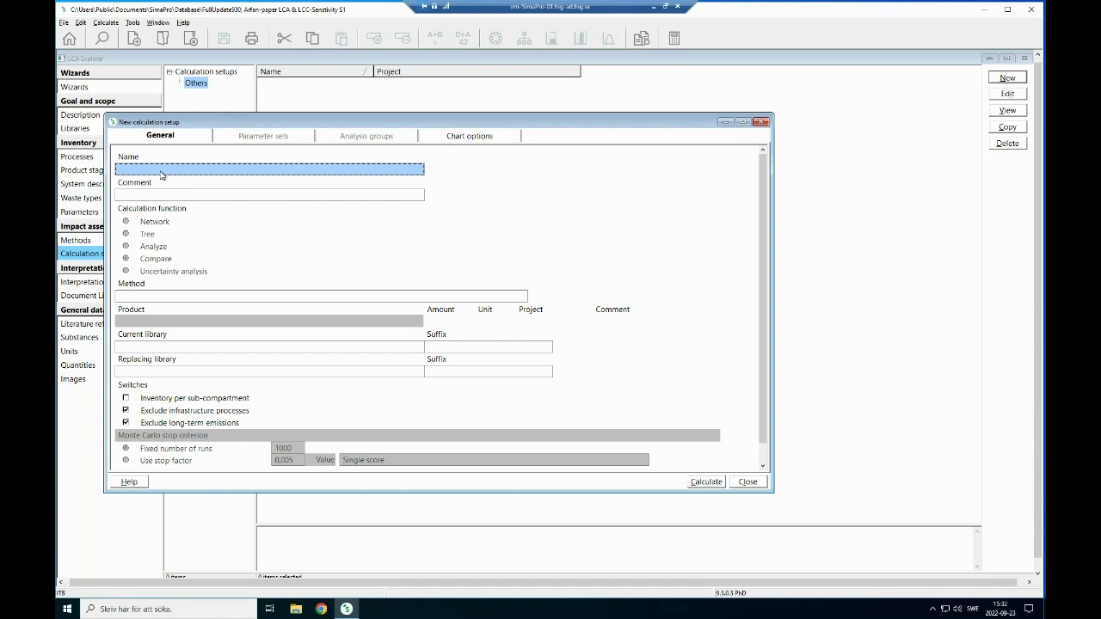
type("Plastic foodbo")
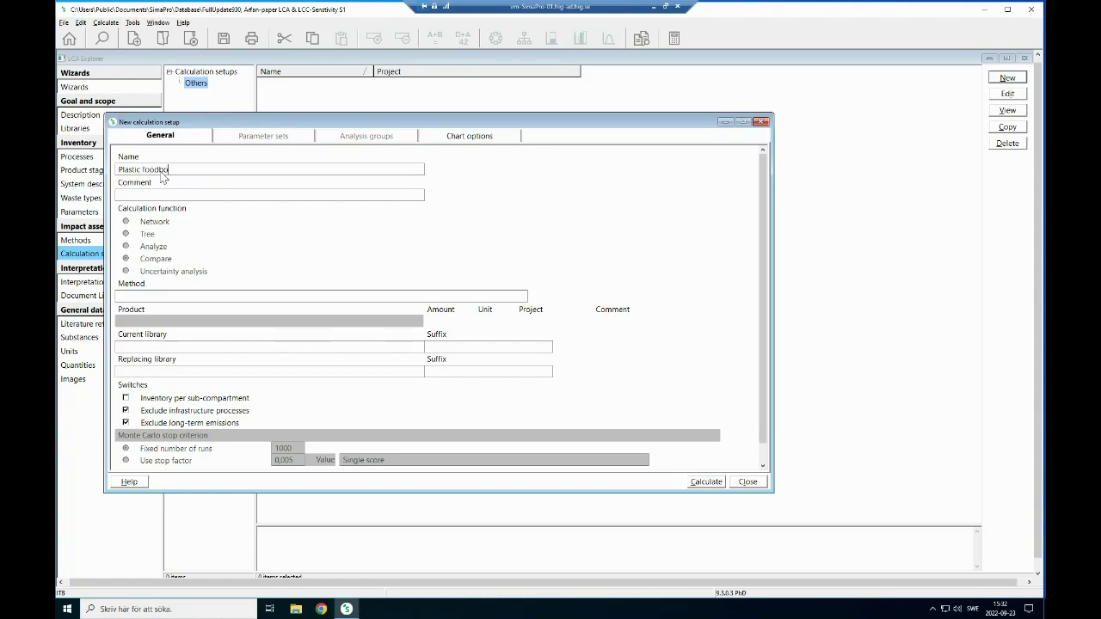
type("x VS Paper foodbox")
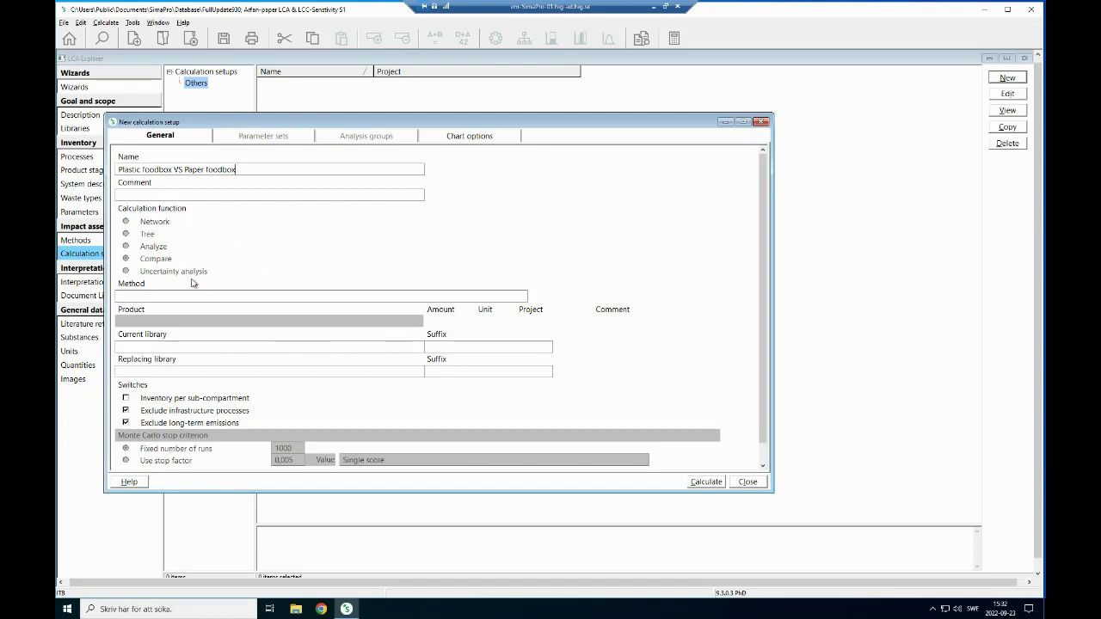
Step: Choose ReCiPe 2016 Midpoint (H) V1.06 / World (2010) H from the Global methods
double_click(142, 298)
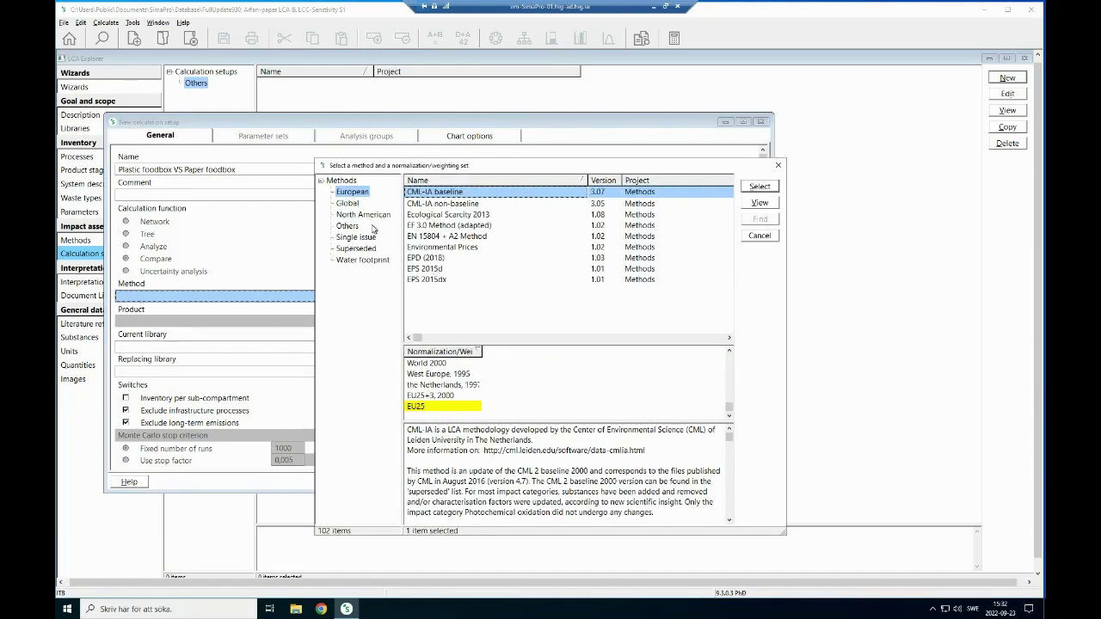
left_click(351, 204)
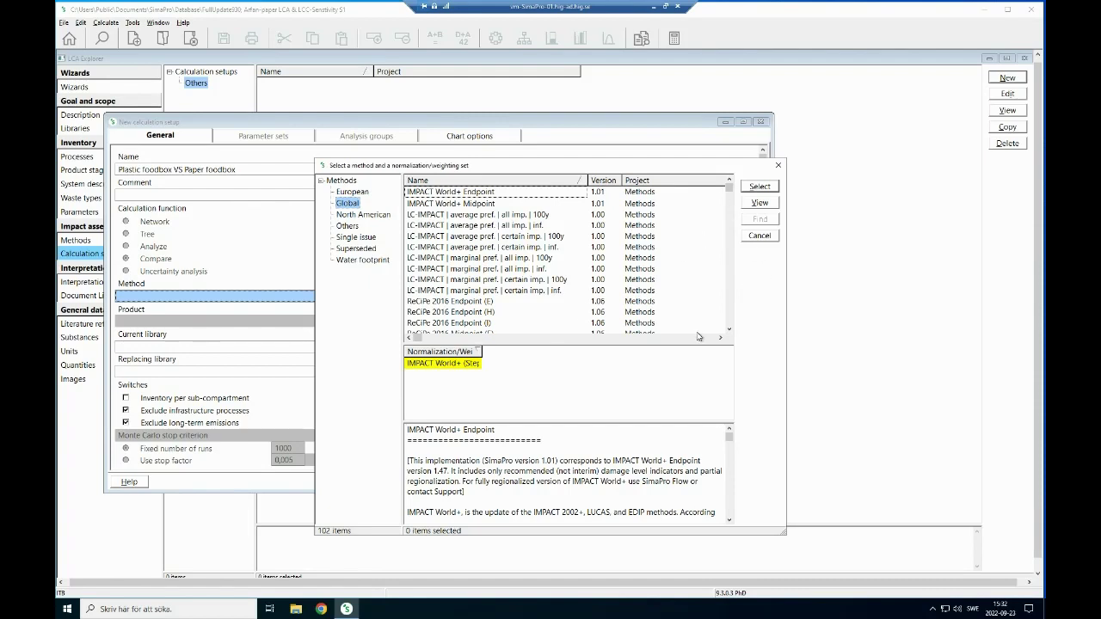
double_click(729, 330)
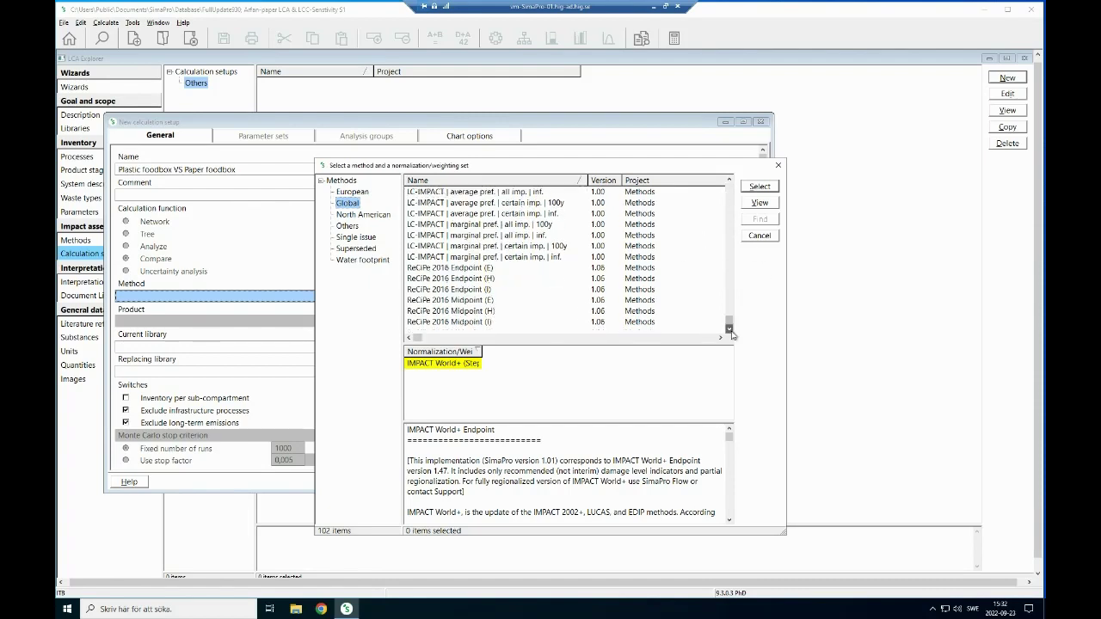
left_click(462, 310)
left_click(758, 188)
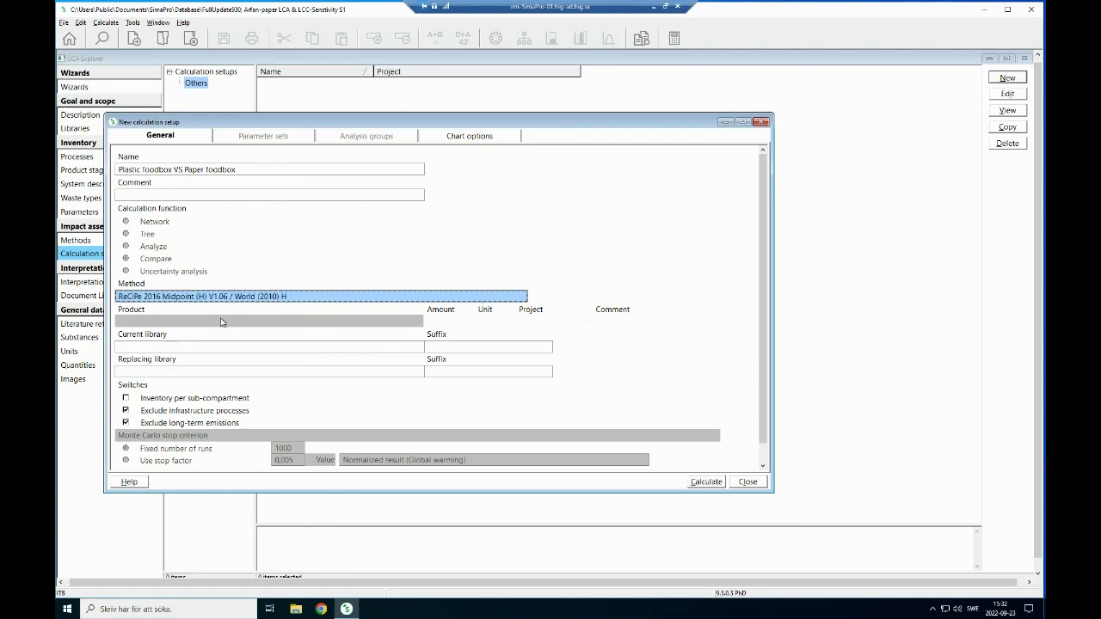
Step: Add Paper foodbox (1 p) from Product stages > Assembly > Others as the first product
double_click(181, 323)
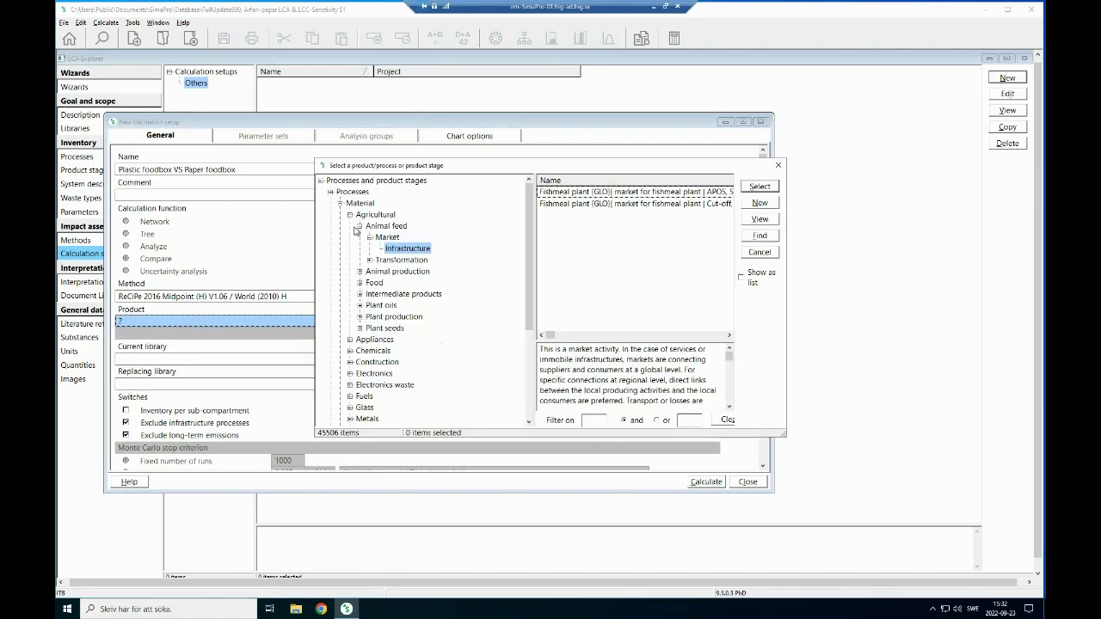
left_click(340, 204)
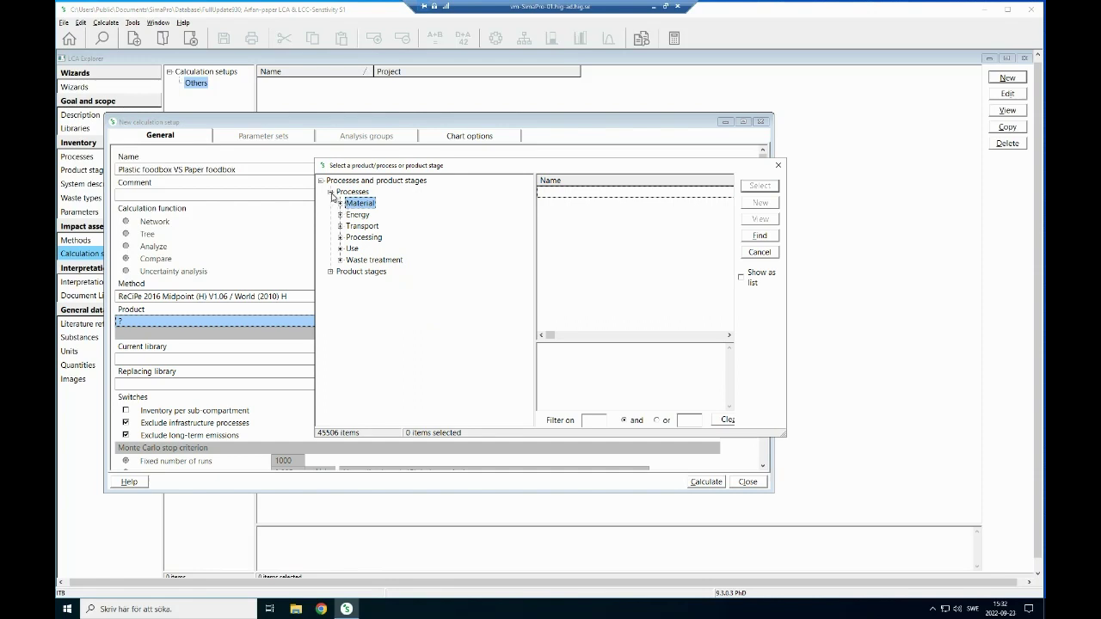
left_click(329, 192)
left_click(330, 204)
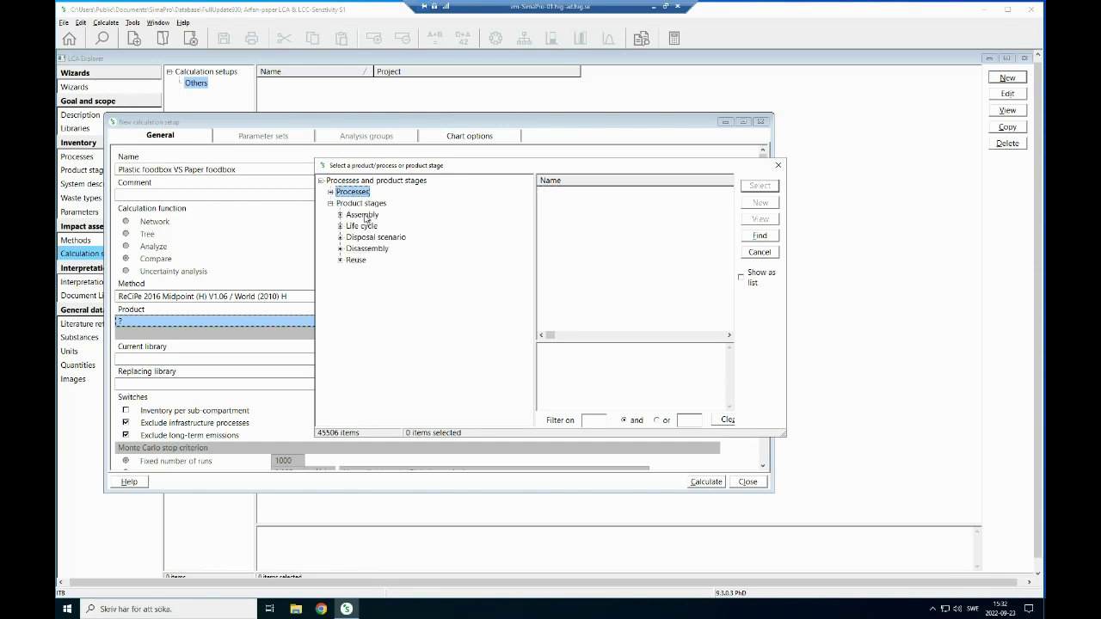
left_click(364, 216)
left_click(341, 214)
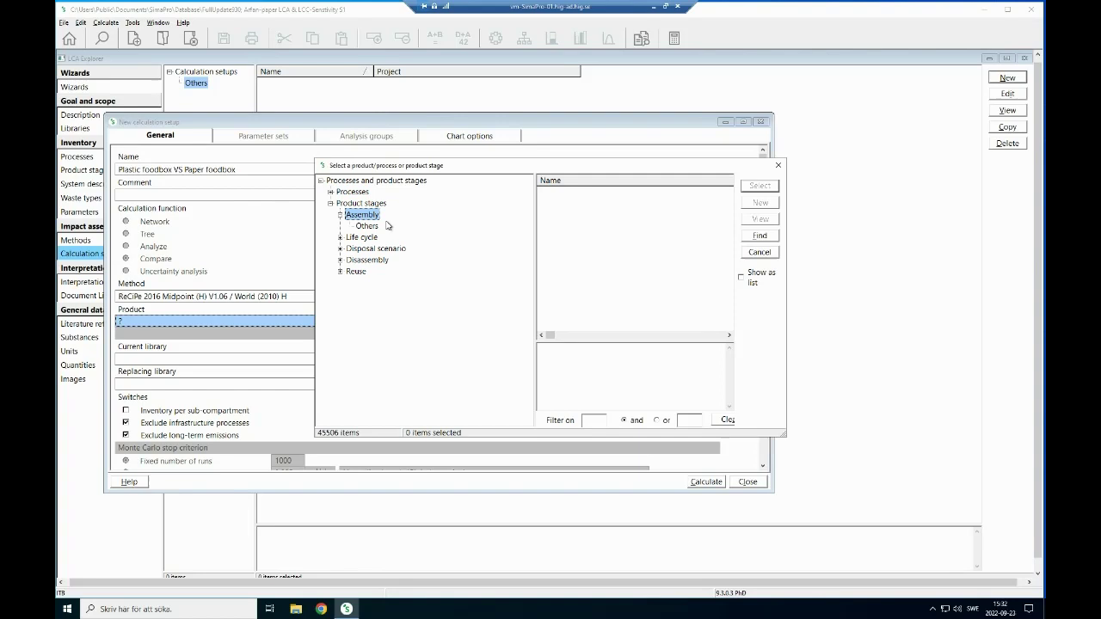
left_click(368, 226)
left_click(570, 206)
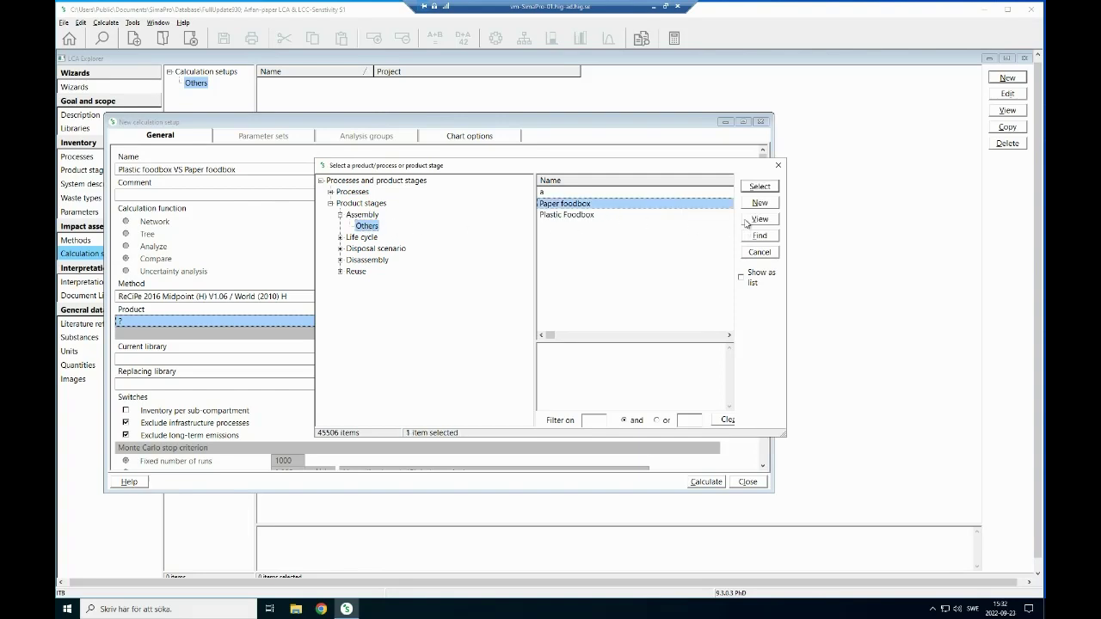
left_click(759, 186)
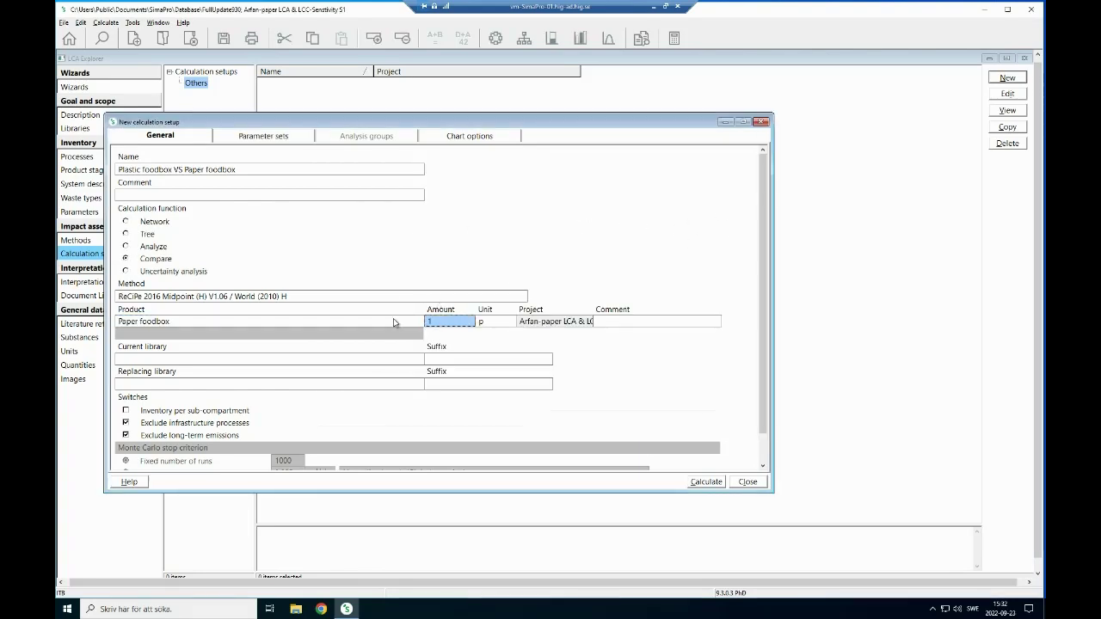
Step: Add Plastic Foodbox (1 p) as the second product to compare
double_click(197, 334)
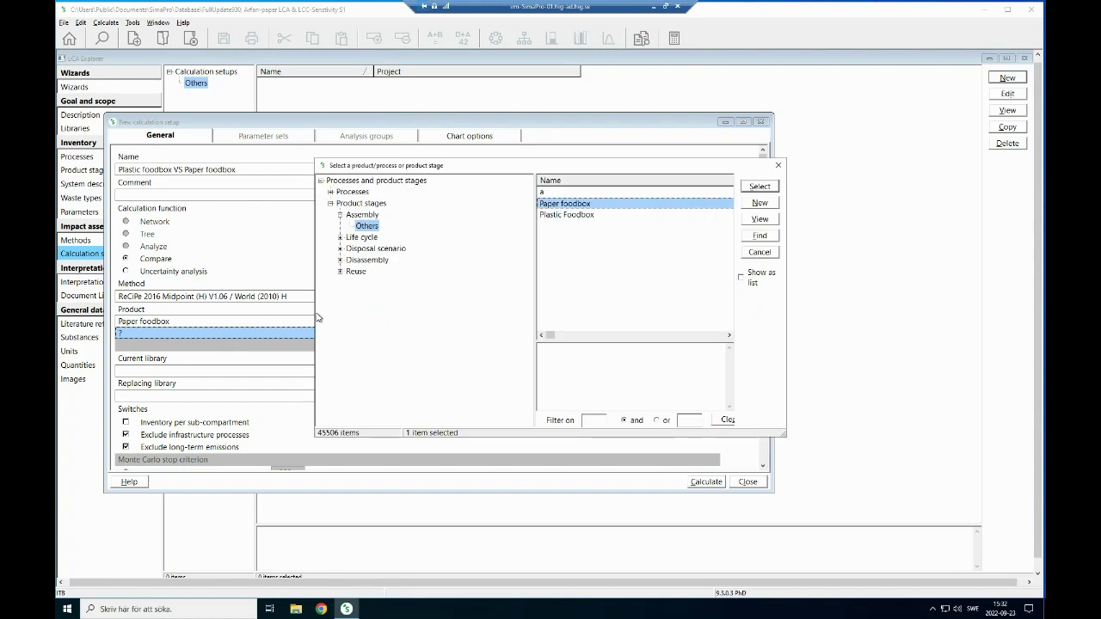
left_click(559, 217)
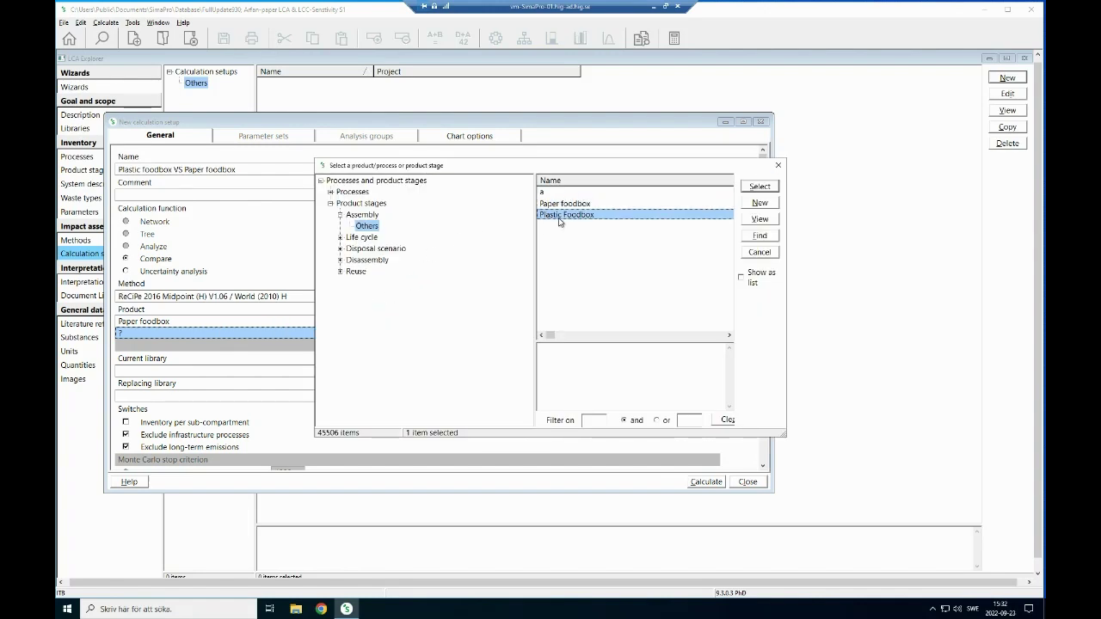
left_click(761, 187)
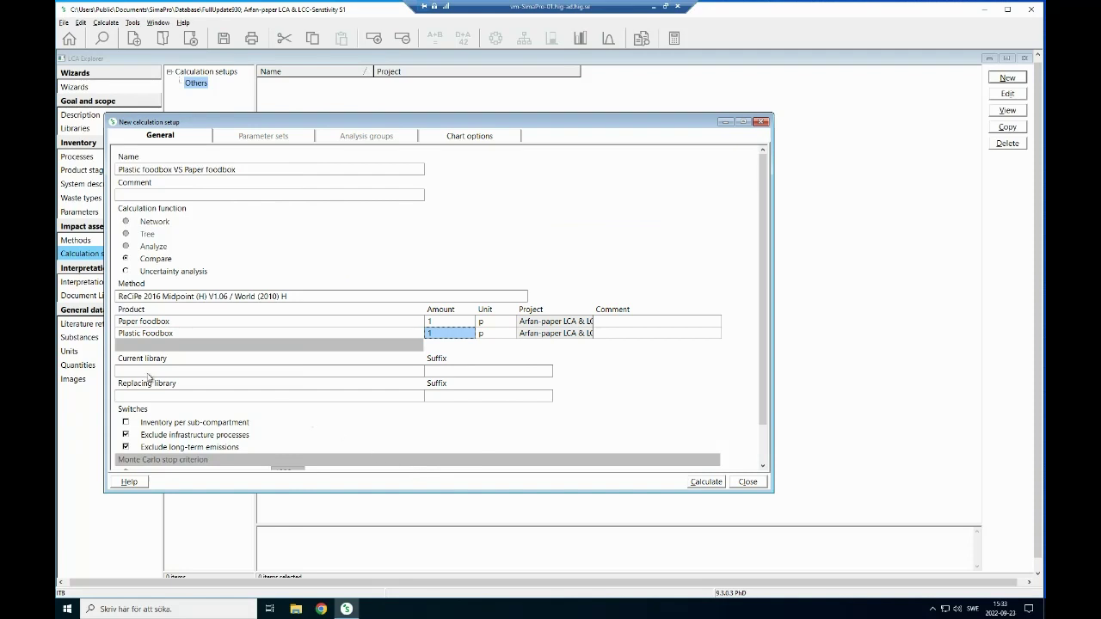
Step: Make 'Ecoinvent 3 - allocation at point of substitution - unit' (APOS, U) the current library
scroll(358, 384, "down", 1)
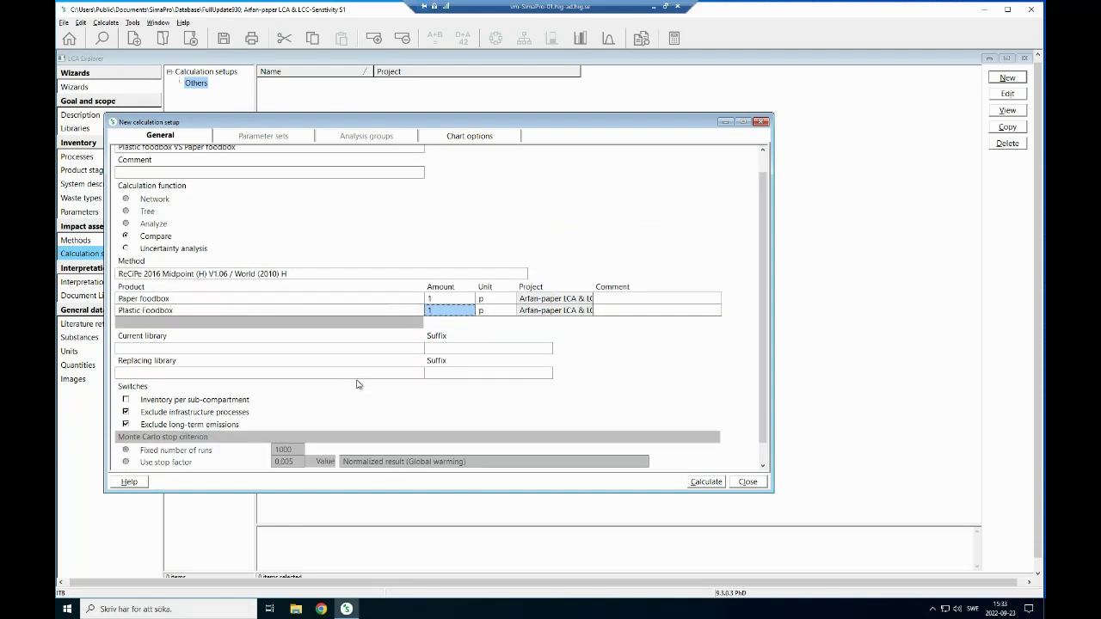
double_click(292, 351)
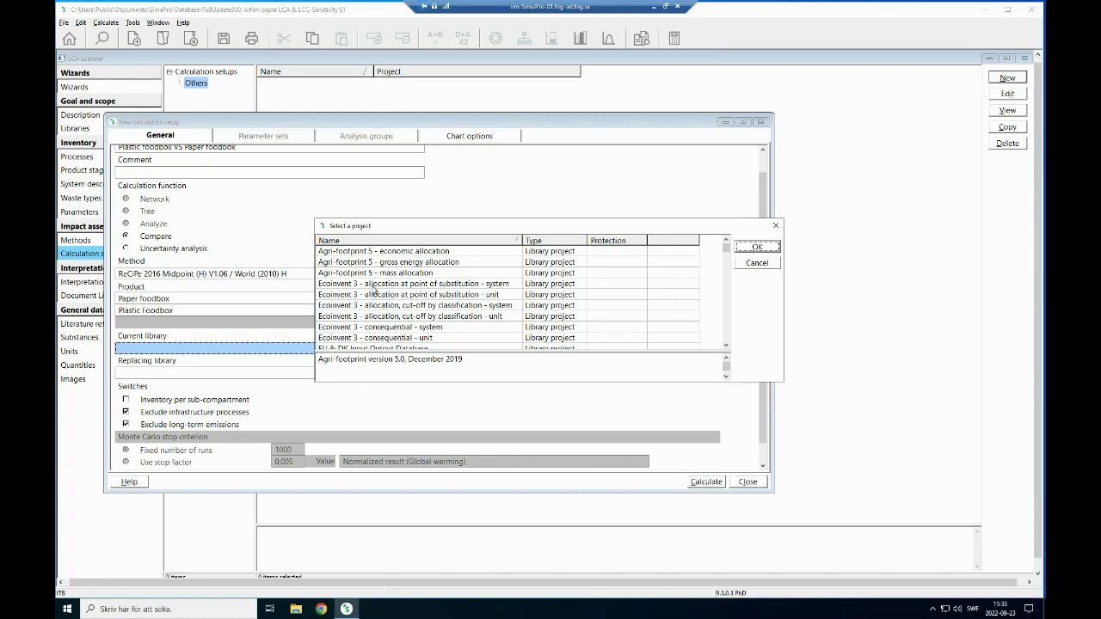
left_click(374, 286)
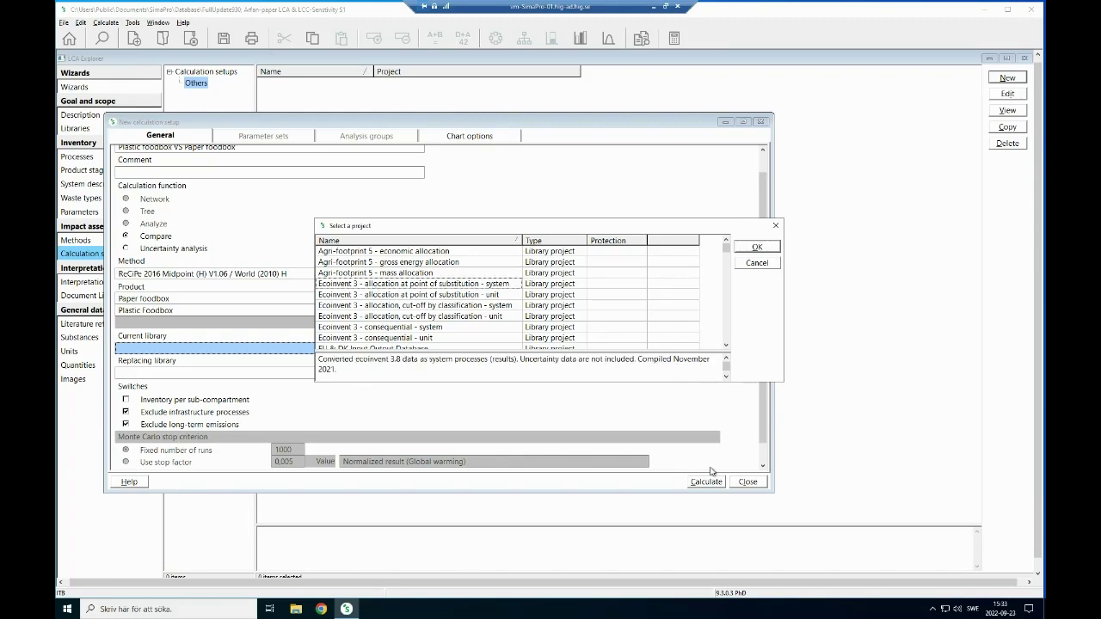
left_click(412, 295)
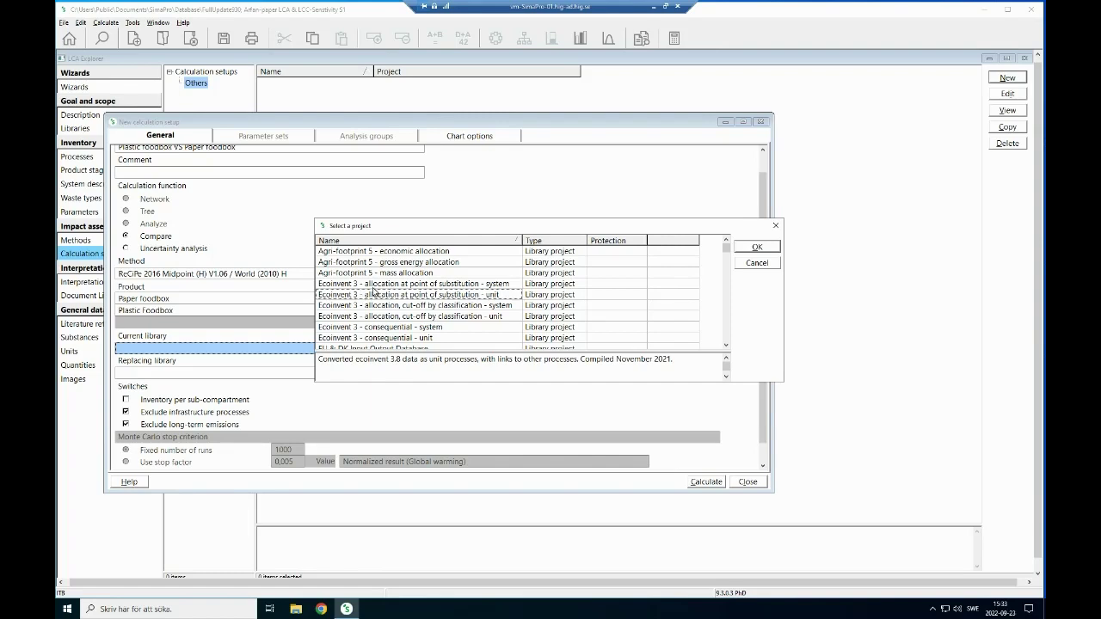
left_click(753, 251)
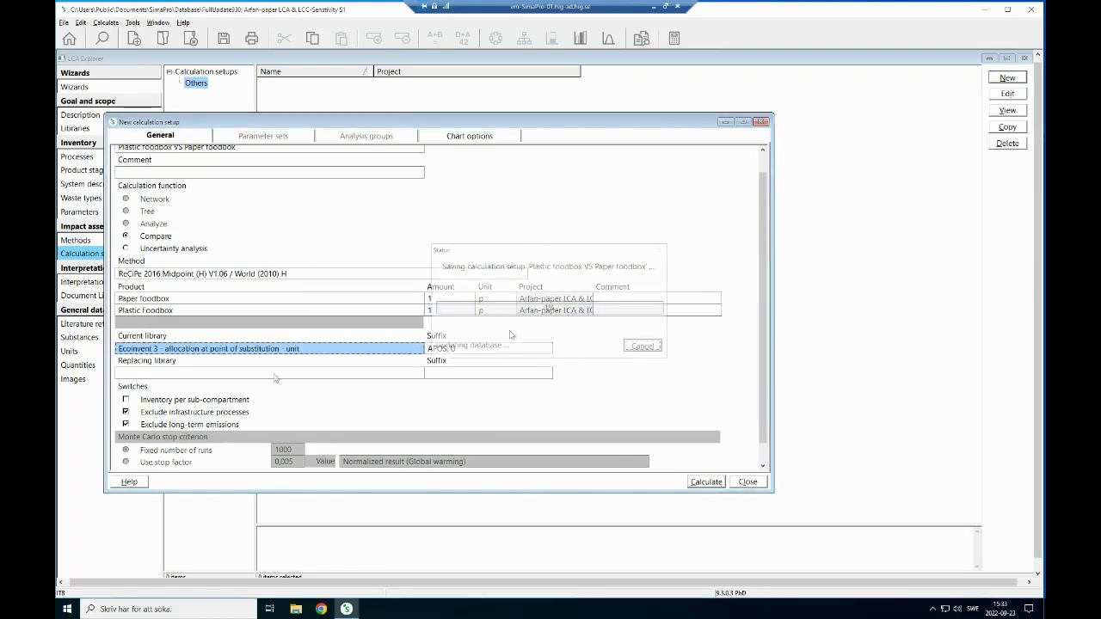